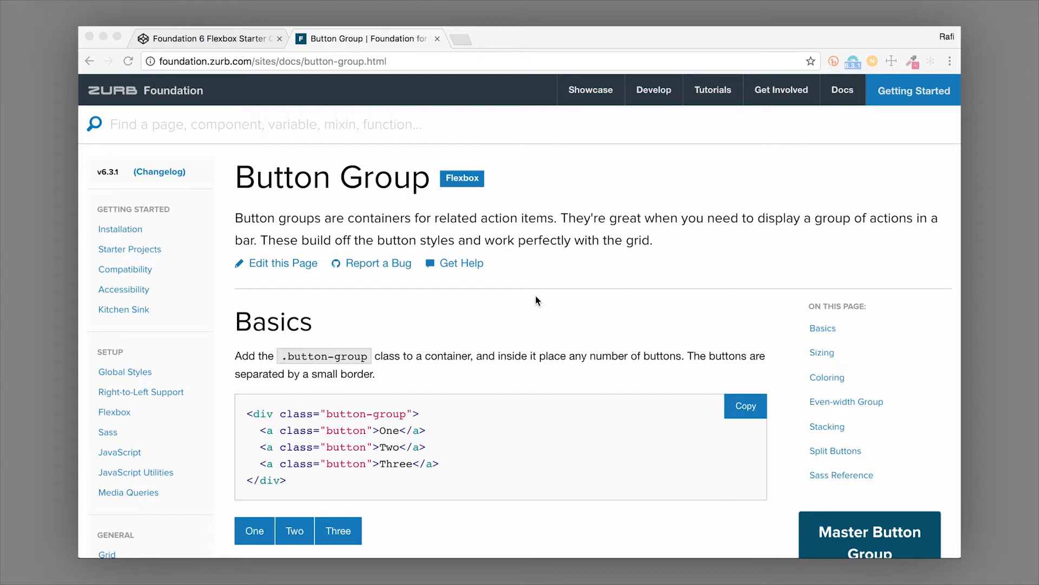
pyautogui.scroll(-3, 536, 295)
pyautogui.scroll(-2, 535, 296)
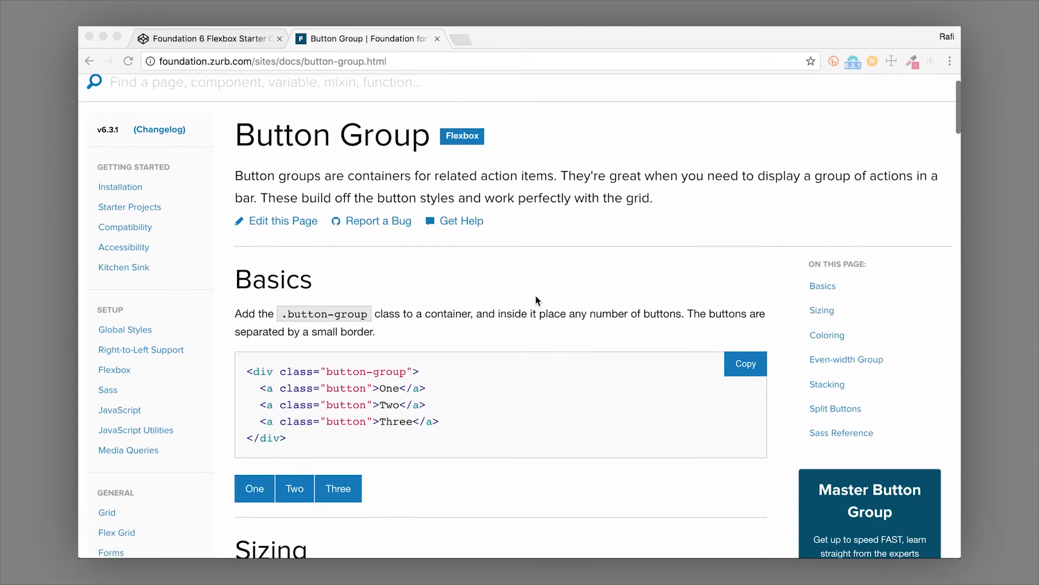
pyautogui.scroll(-2, 535, 296)
pyautogui.scroll(-2, 535, 296)
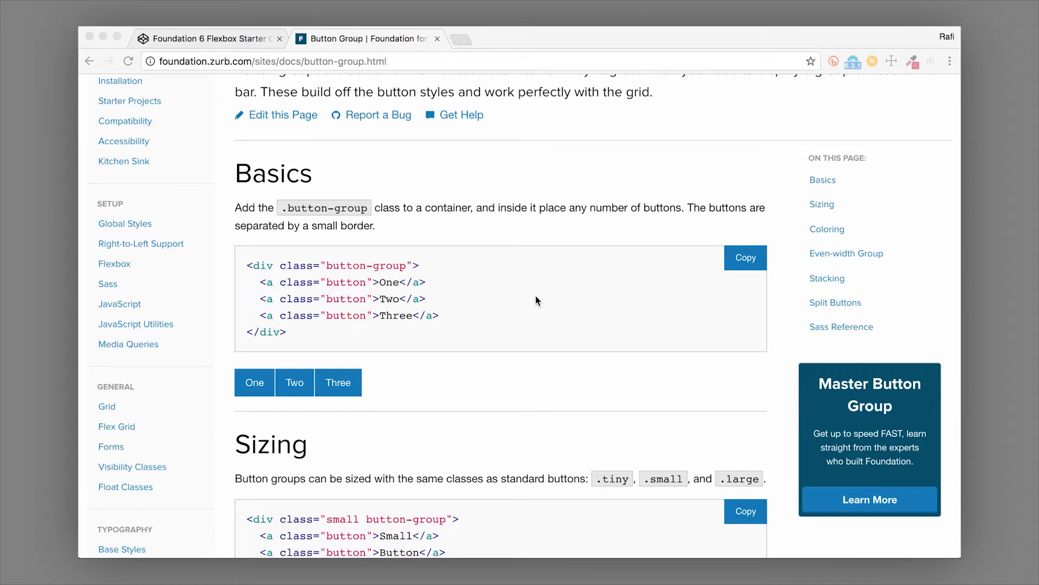
# Point out the button-group and button classes, then leave a space after button-group for another class.
pyautogui.click(227, 37)
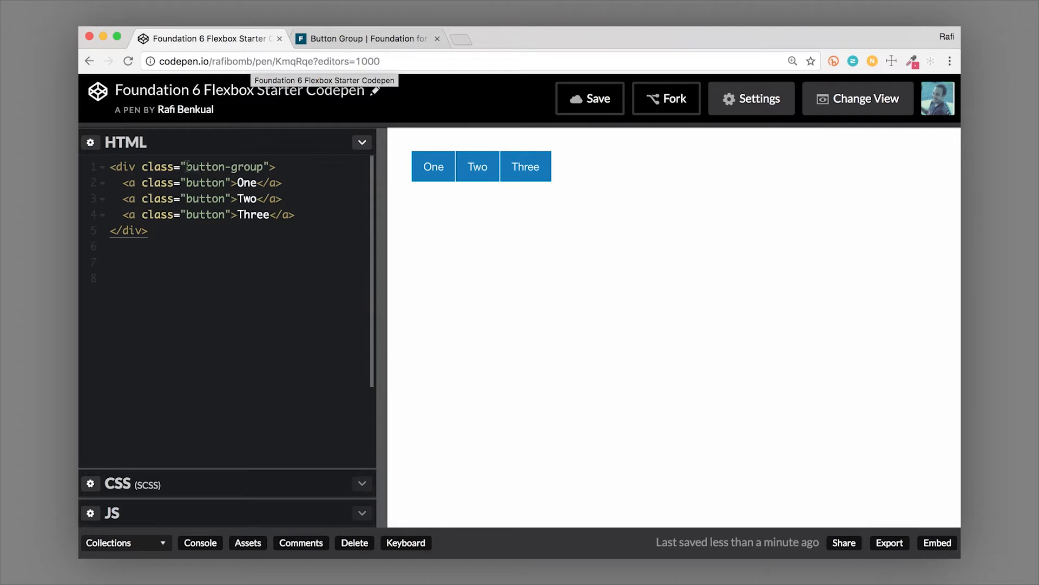
pyautogui.moveTo(184, 167); pyautogui.dragTo(263, 167)
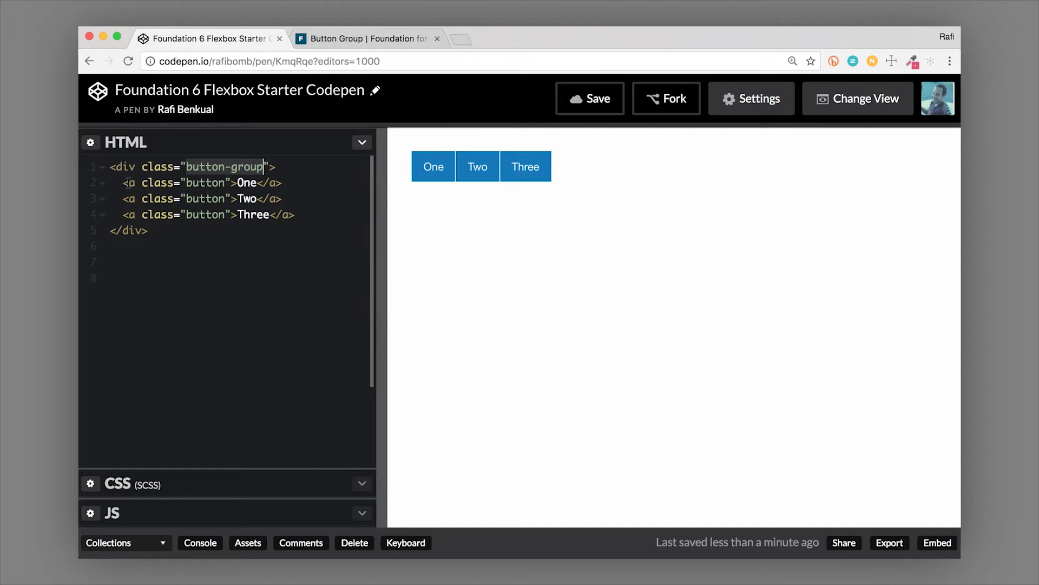
pyautogui.click(186, 183)
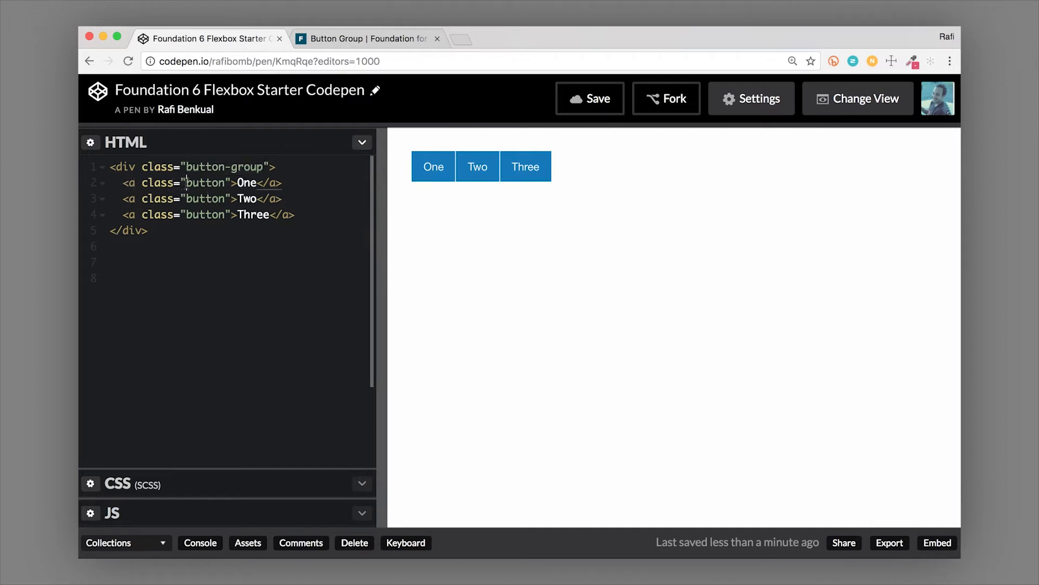
pyautogui.moveTo(187, 183); pyautogui.dragTo(227, 183)
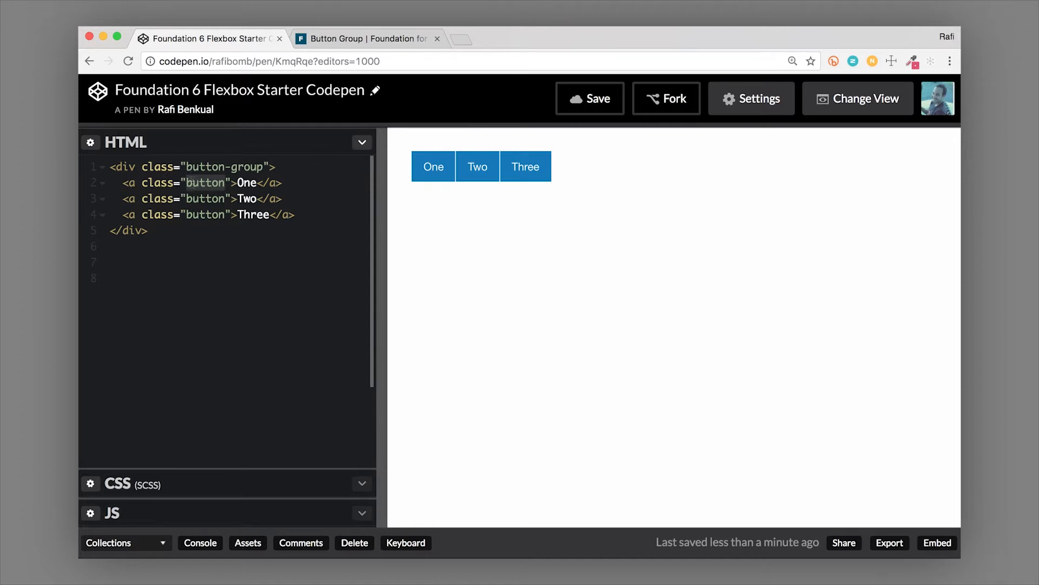
pyautogui.moveTo(187, 167); pyautogui.dragTo(266, 168)
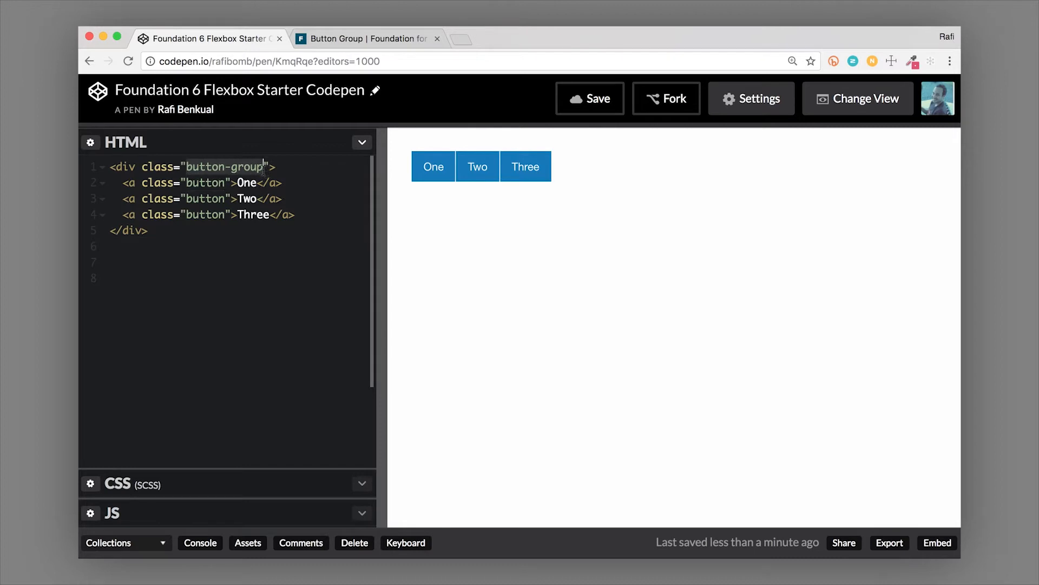
pyautogui.click(267, 168)
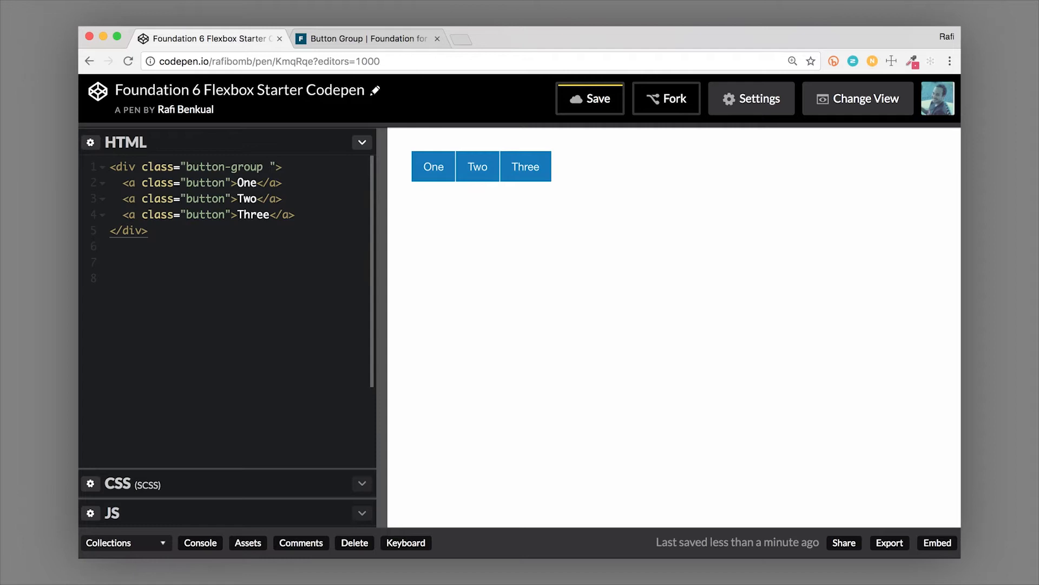
pyautogui.write('small')
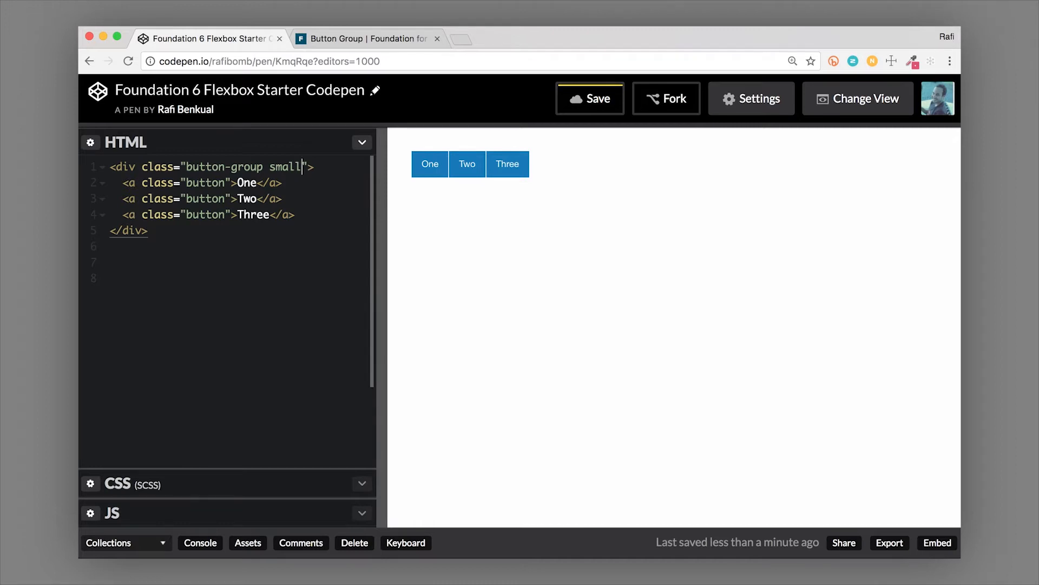
# Try small, tiny and large size classes on the button group, settling on small.
pyautogui.press('BackSpace')
pyautogui.press('BackSpace')
pyautogui.press('BackSpace')
pyautogui.write('tiny')
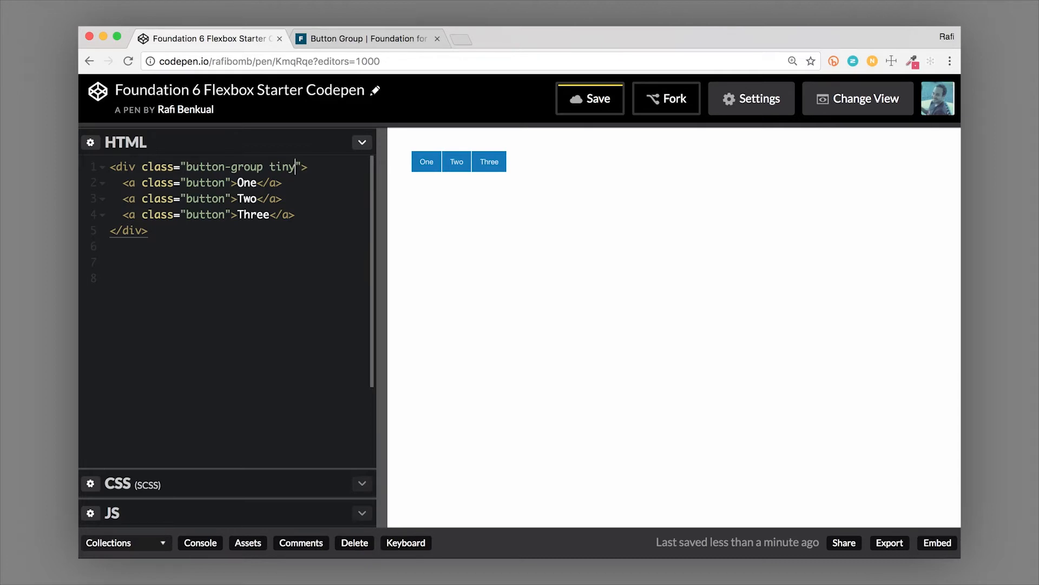
pyautogui.press('BackSpace')
pyautogui.press('BackSpace')
pyautogui.press('BackSpace')
pyautogui.write('large')
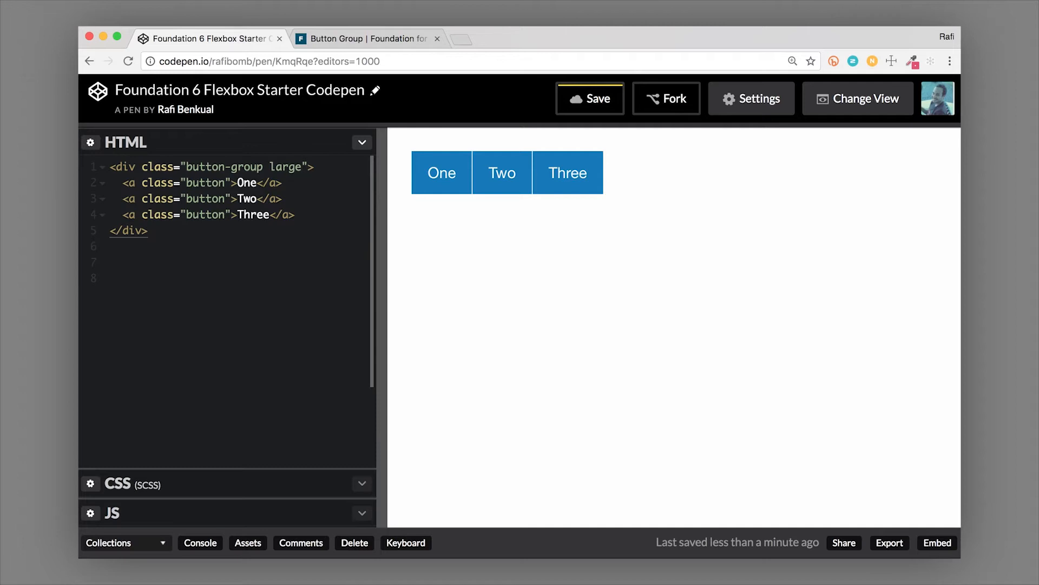
pyautogui.press('BackSpace')
pyautogui.press('BackSpace')
pyautogui.press('BackSpace')
pyautogui.write('small')
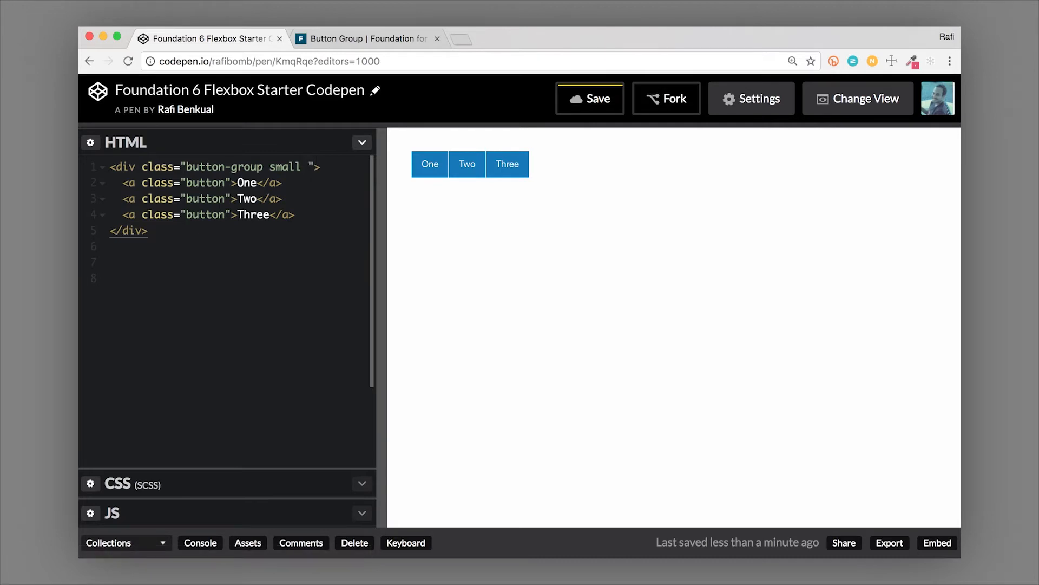
pyautogui.write('alert')
# Try alert, warning and secondary colour classes after small, settling on the red alert class.
pyautogui.press('BackSpace')
pyautogui.press('BackSpace')
pyautogui.press('BackSpace')
pyautogui.press('BackSpace')
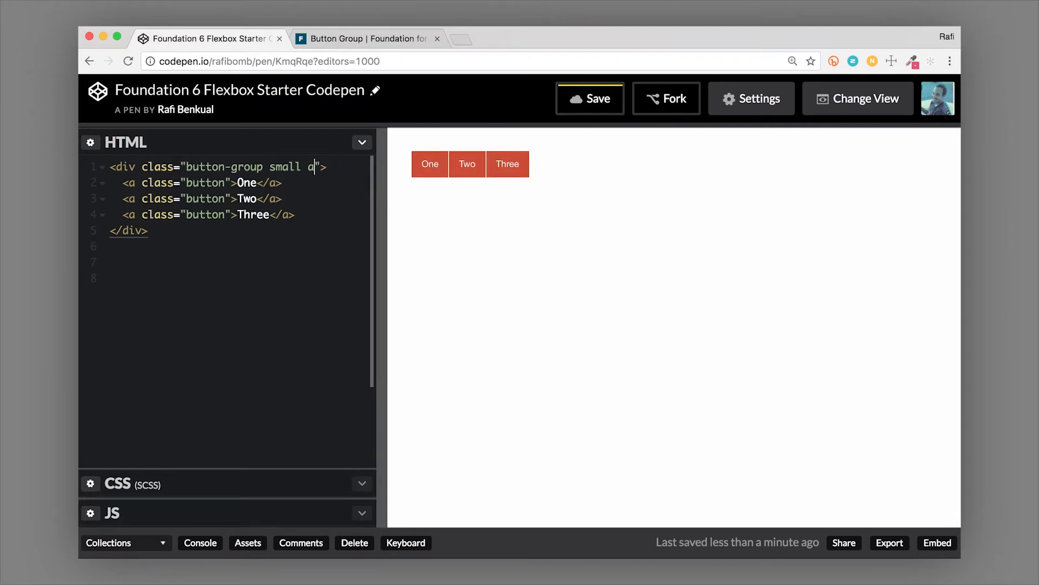
pyautogui.write('warning')
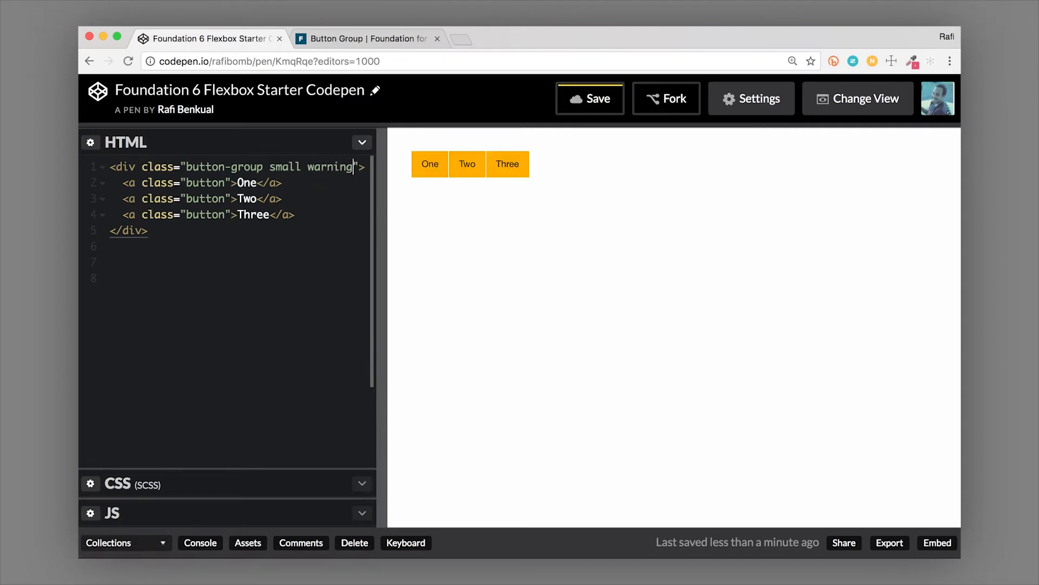
pyautogui.press('BackSpace')
pyautogui.press('BackSpace')
pyautogui.press('BackSpace')
pyautogui.press('BackSpace')
pyautogui.press('BackSpace')
pyautogui.press('BackSpace')
pyautogui.press('BackSpace')
pyautogui.write('se')
pyautogui.write('condary')
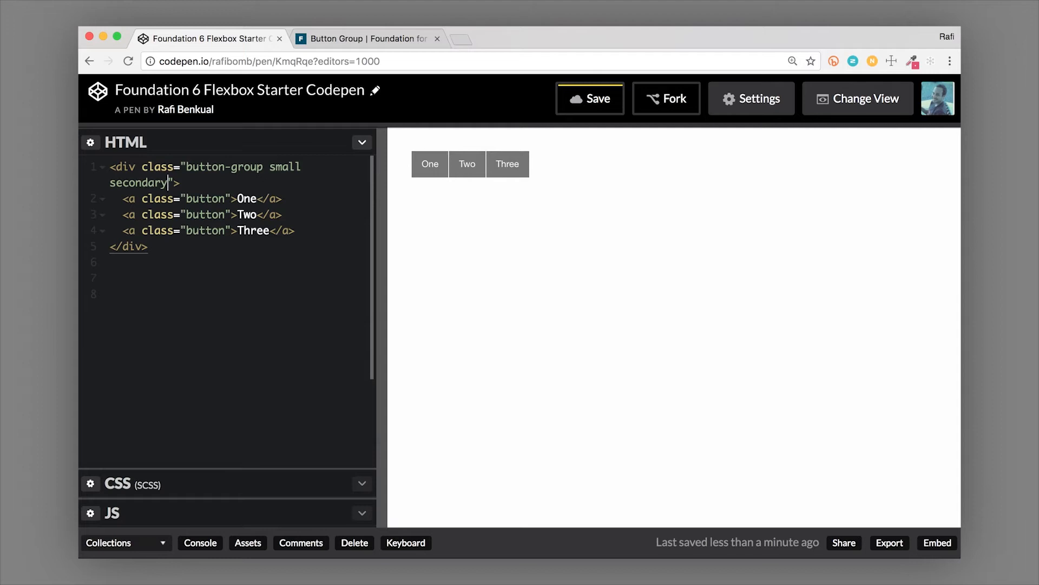
pyautogui.press('BackSpace')
pyautogui.press('BackSpace')
pyautogui.press('BackSpace')
pyautogui.press('BackSpace')
pyautogui.press('BackSpace')
pyautogui.press('BackSpace')
pyautogui.press('BackSpace')
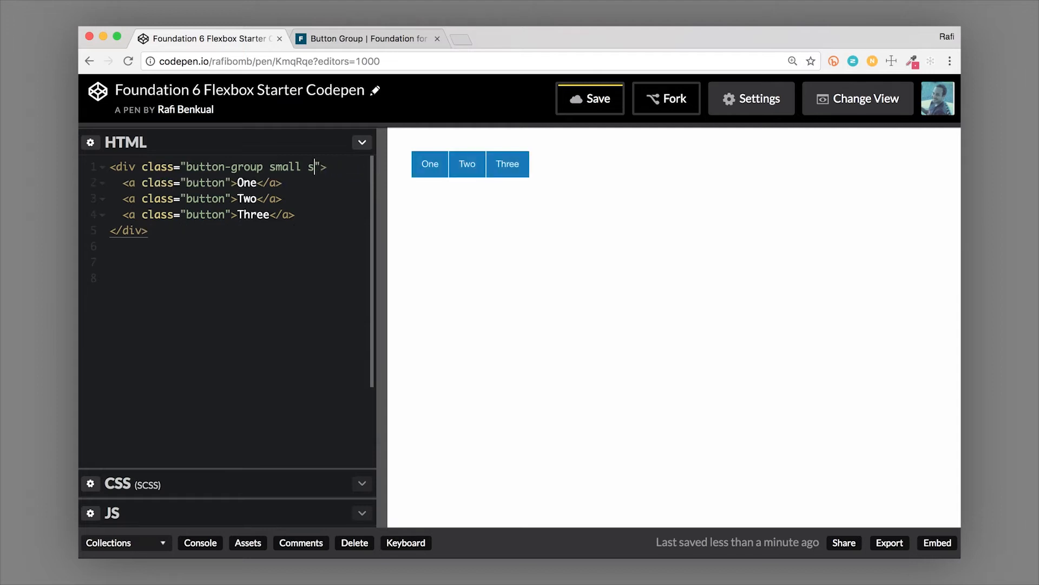
pyautogui.press('BackSpace')
pyautogui.write('alert')
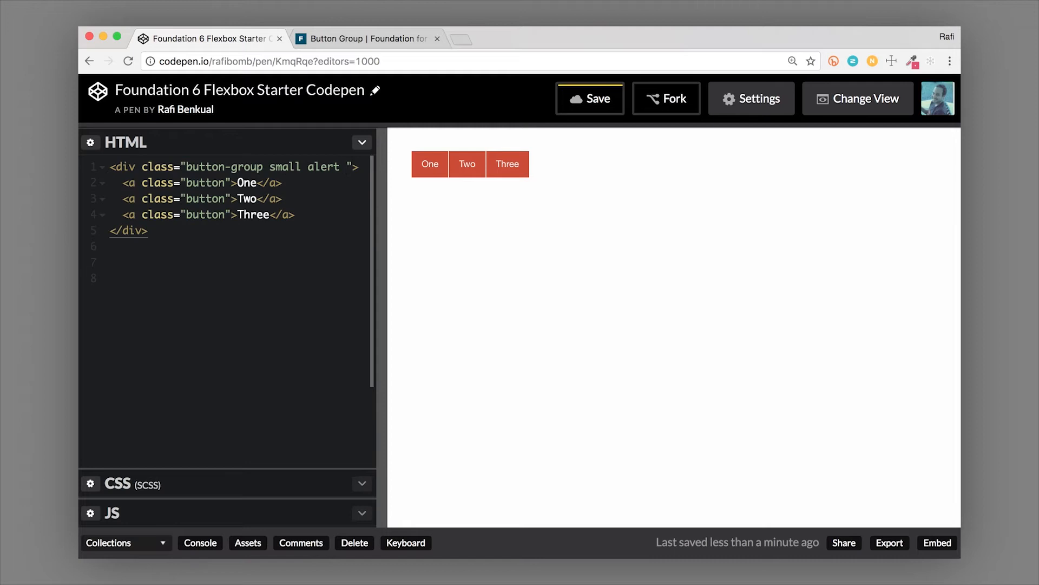
pyautogui.write('expanded')
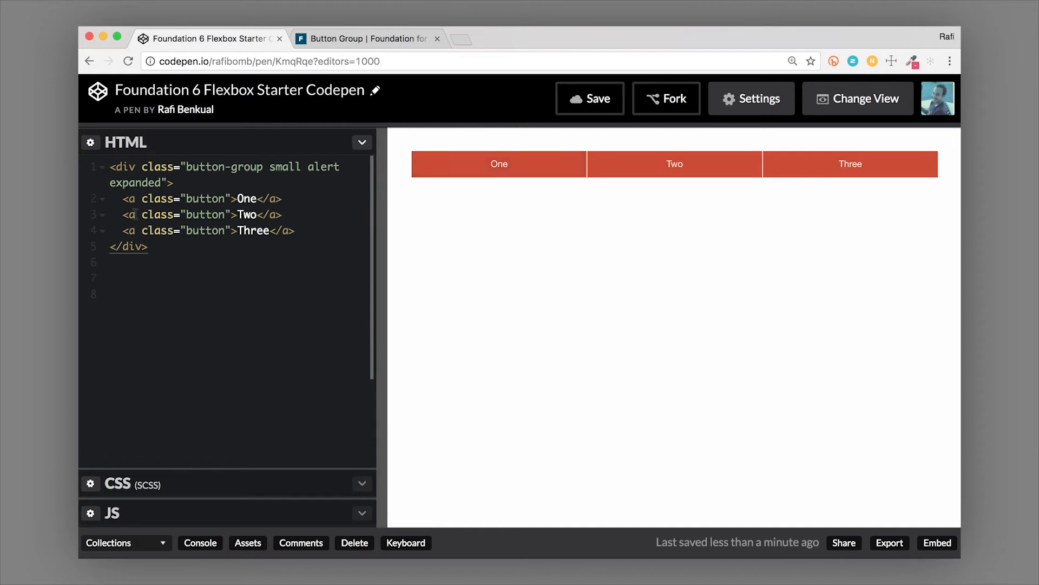
# Duplicate the Three button line as a fourth button and relabel it Four.
pyautogui.moveTo(123, 230); pyautogui.dragTo(318, 230)
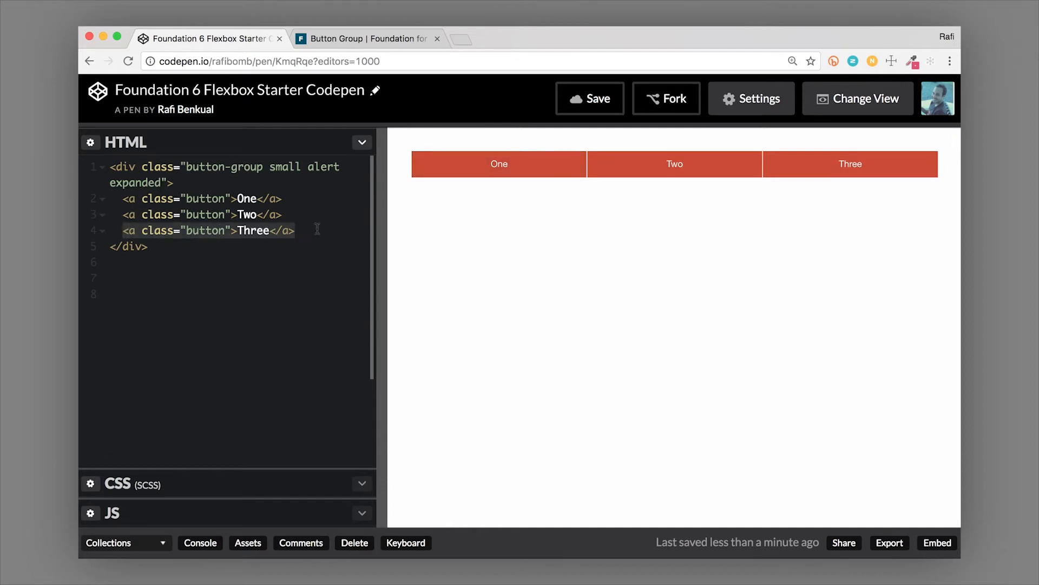
pyautogui.press('super+c')
pyautogui.press('Right')
pyautogui.press('Return')
pyautogui.press('super+v')
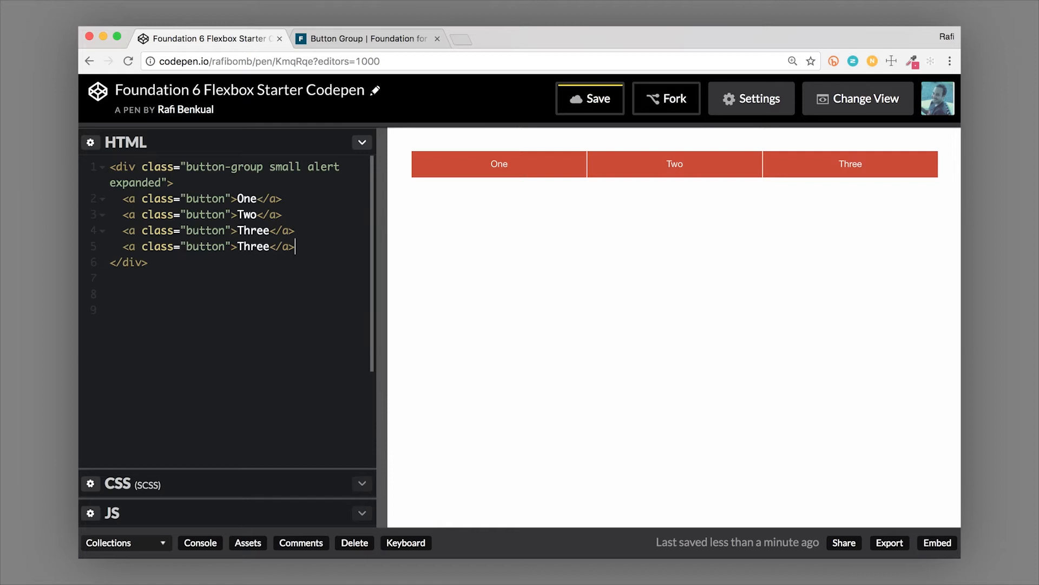
pyautogui.click(270, 246)
pyautogui.doubleClick(259, 246)
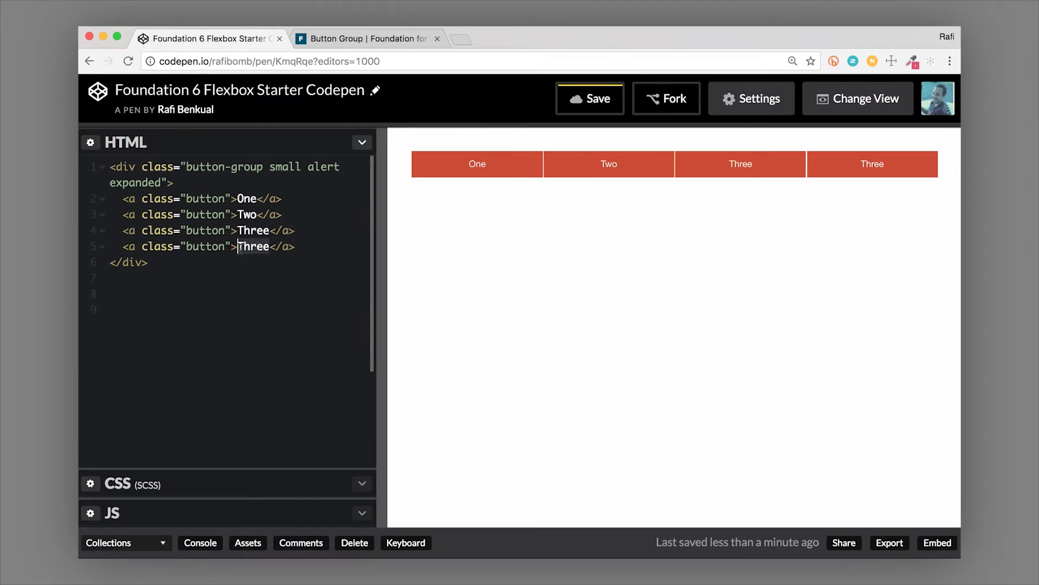
pyautogui.write('Four')
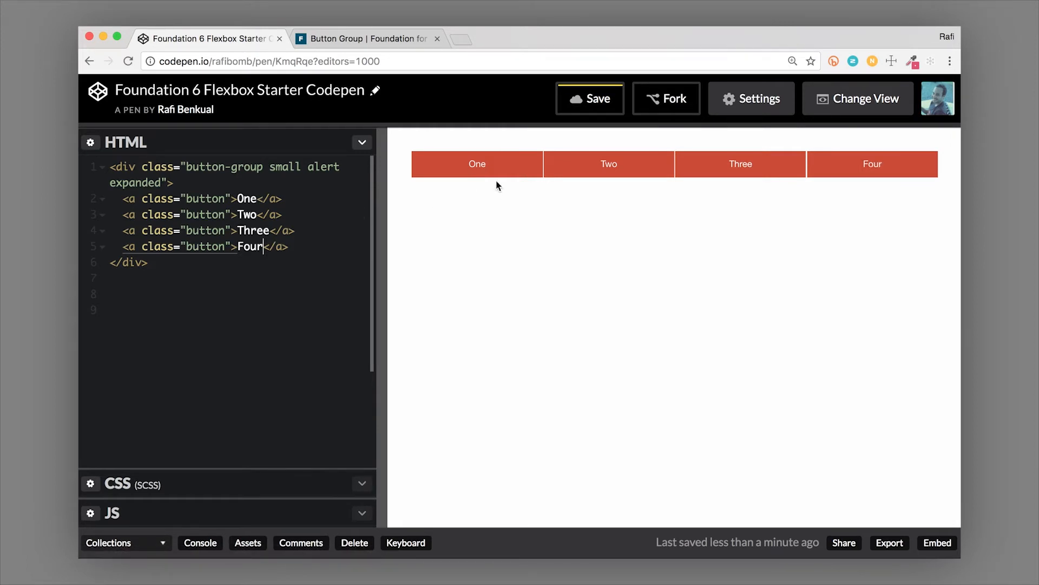
pyautogui.click(243, 341)
pyautogui.write('.')
pyautogui.write('row')
# Use Emmet to create a .row div with a .columns.medium-6 div nested inside it.
pyautogui.press('Tab')
pyautogui.press('Return')
pyautogui.press('Return')
pyautogui.press('Up')
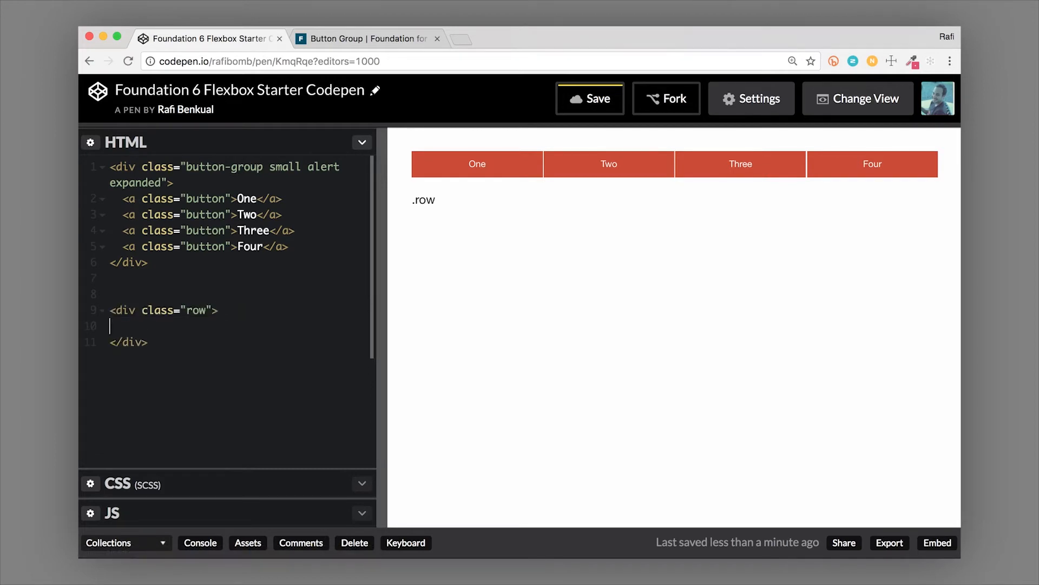
pyautogui.press('Tab')
pyautogui.write('.c')
pyautogui.write('olumns')
pyautogui.write('.medi')
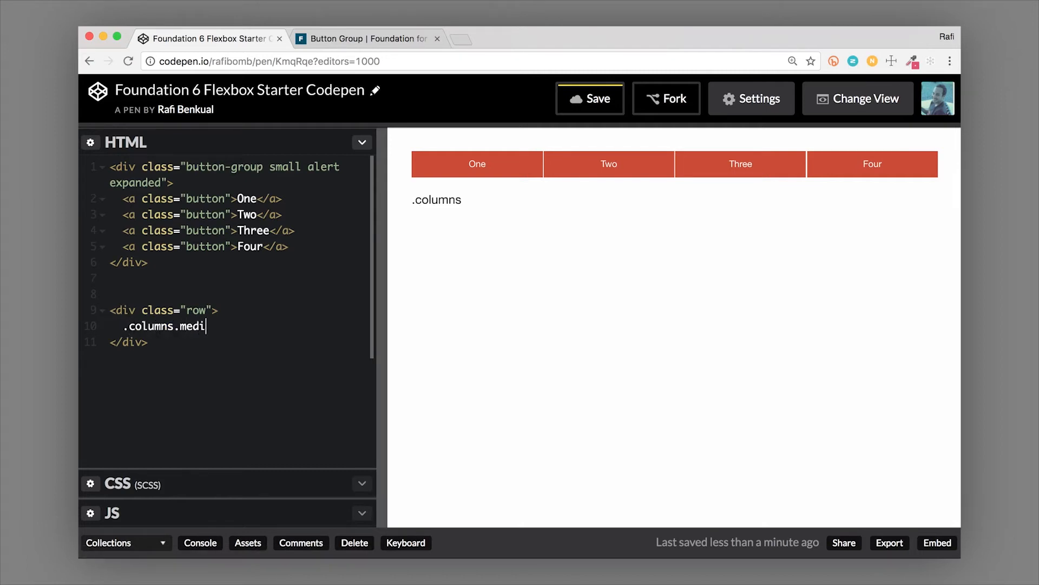
pyautogui.write('um-')
pyautogui.write('6')
pyautogui.press('Tab')
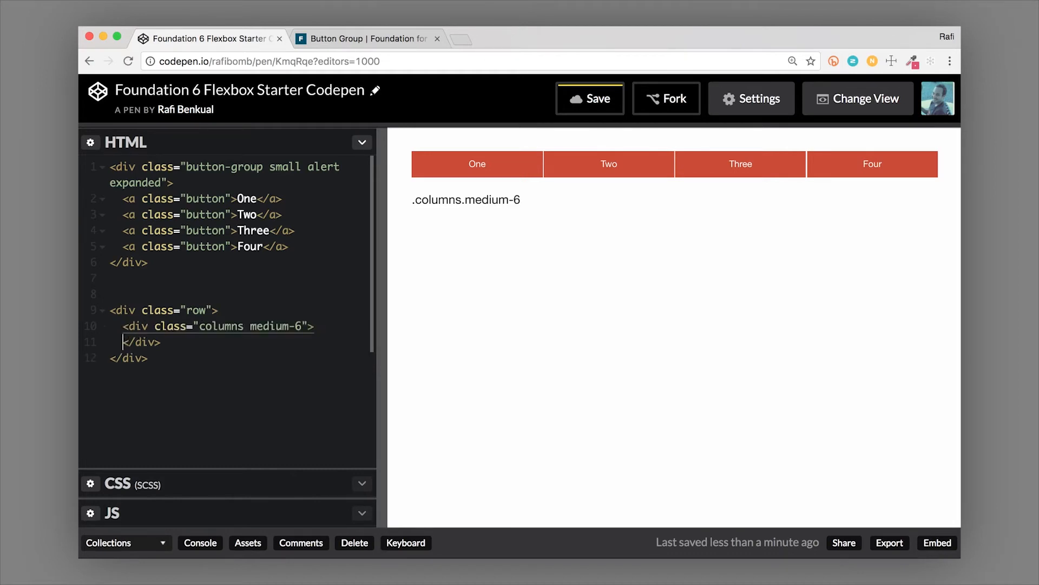
pyautogui.press('Return')
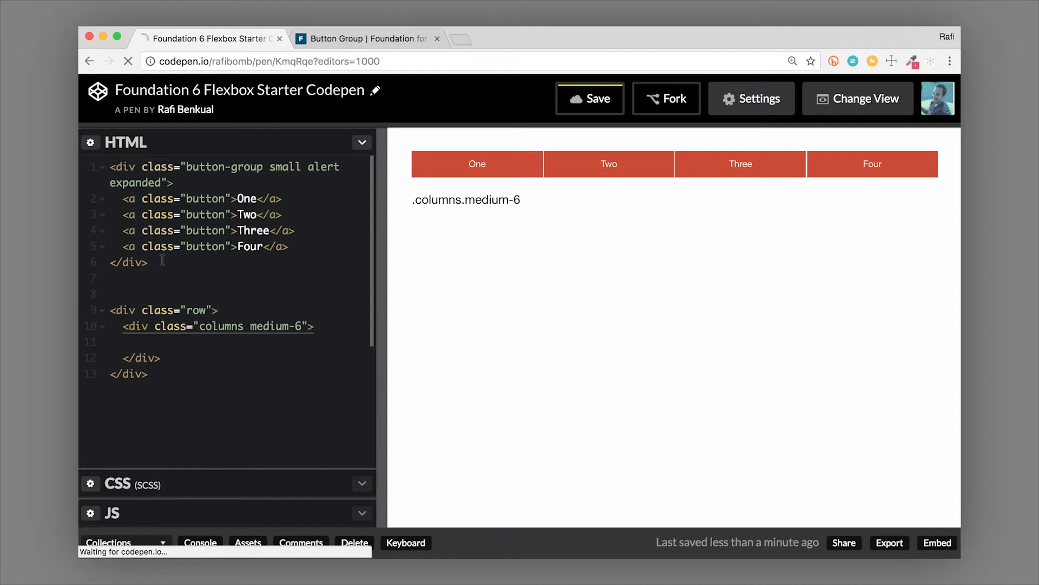
# Move the button group markup inside the medium-6 column, indent its links, and save the pen.
pyautogui.moveTo(150, 263); pyautogui.dragTo(108, 165)
pyautogui.press('BackSpace')
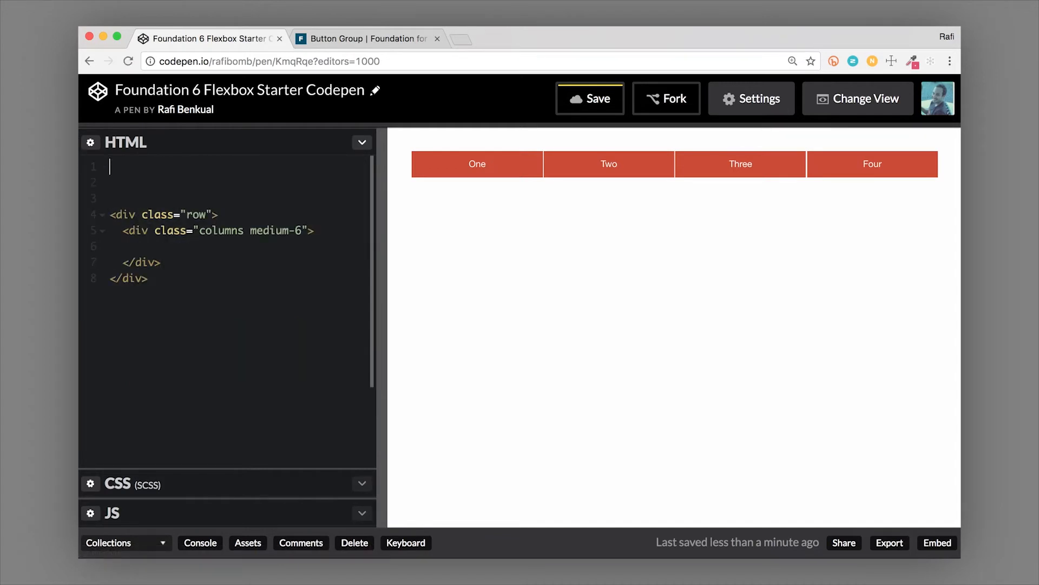
pyautogui.click(163, 247)
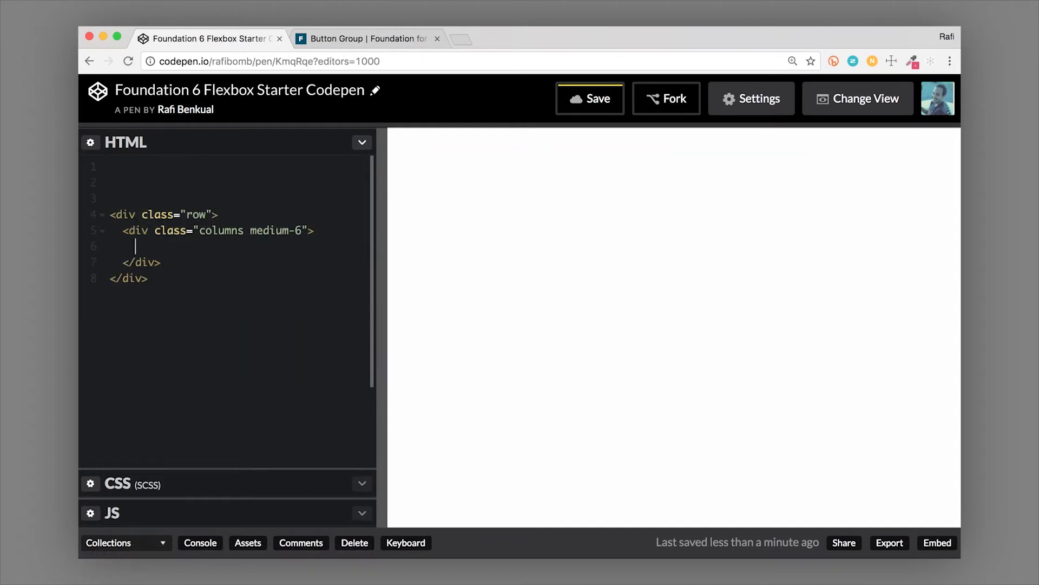
pyautogui.press('super+v')
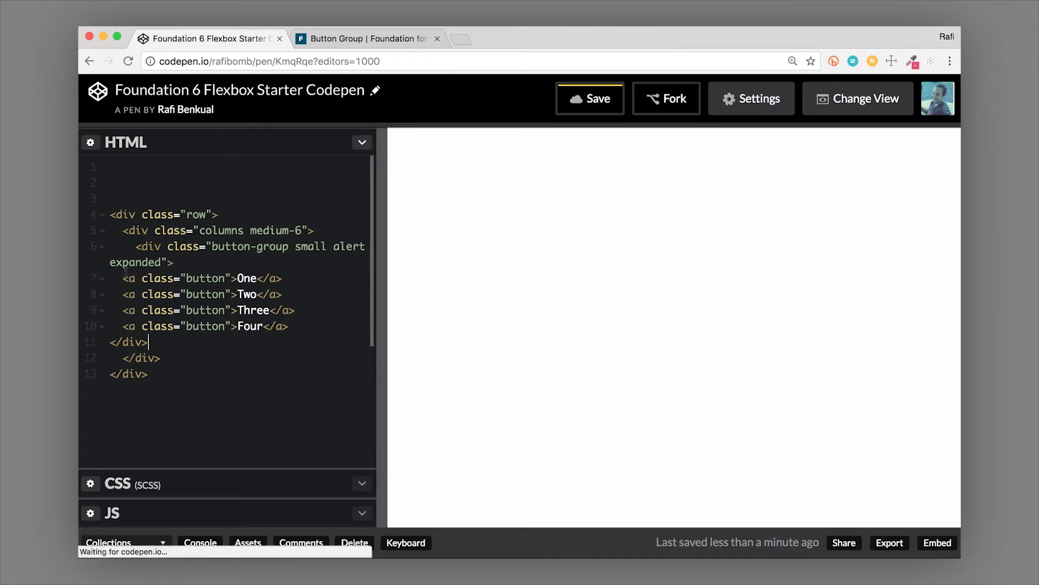
pyautogui.moveTo(122, 277); pyautogui.dragTo(166, 342)
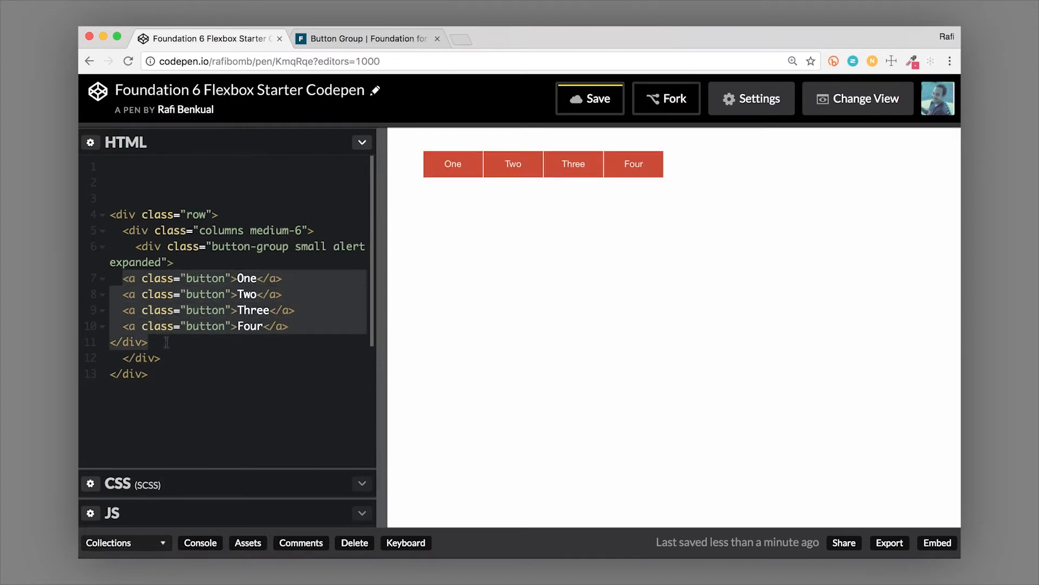
pyautogui.press('Tab')
pyautogui.press('Tab')
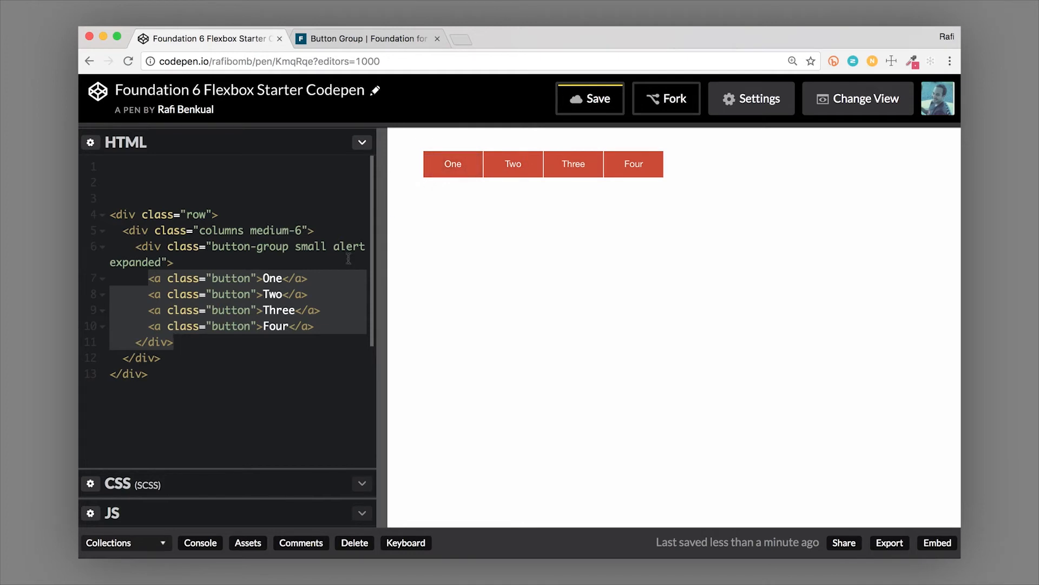
pyautogui.press('super+s')
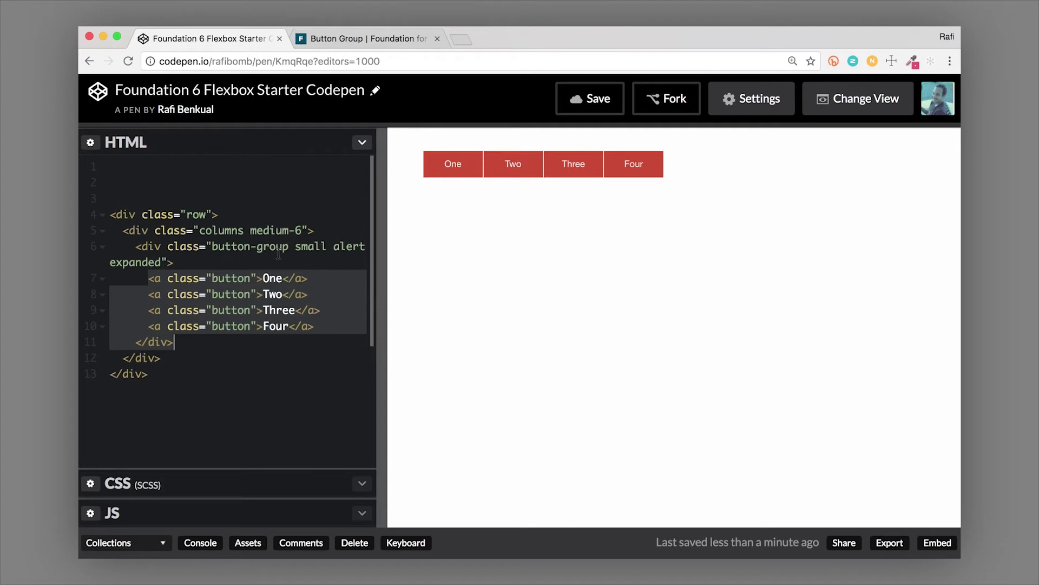
# Remove the expanded class from the small alert button group.
pyautogui.click(294, 247)
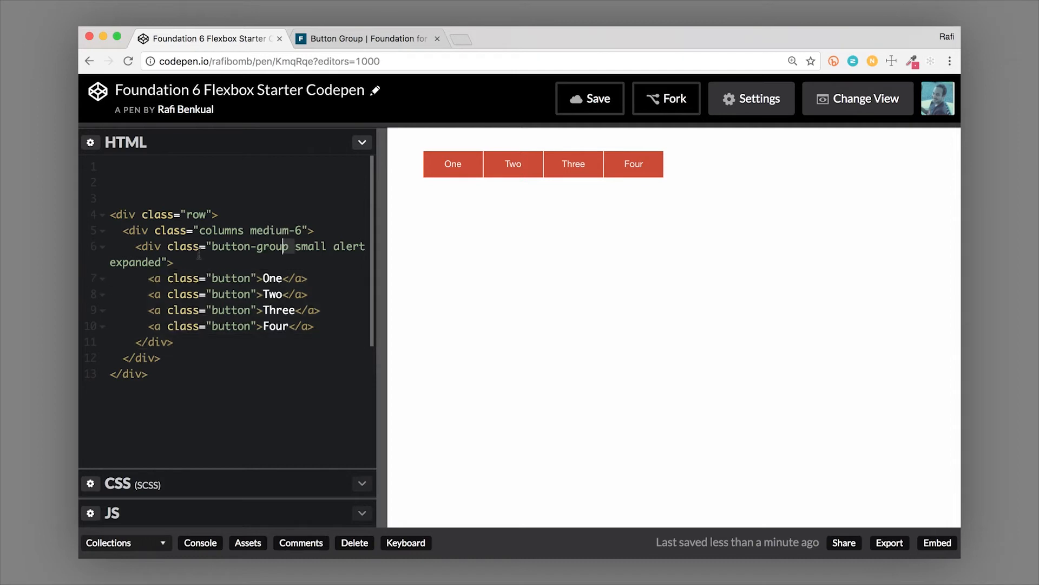
pyautogui.moveTo(294, 247); pyautogui.dragTo(162, 262)
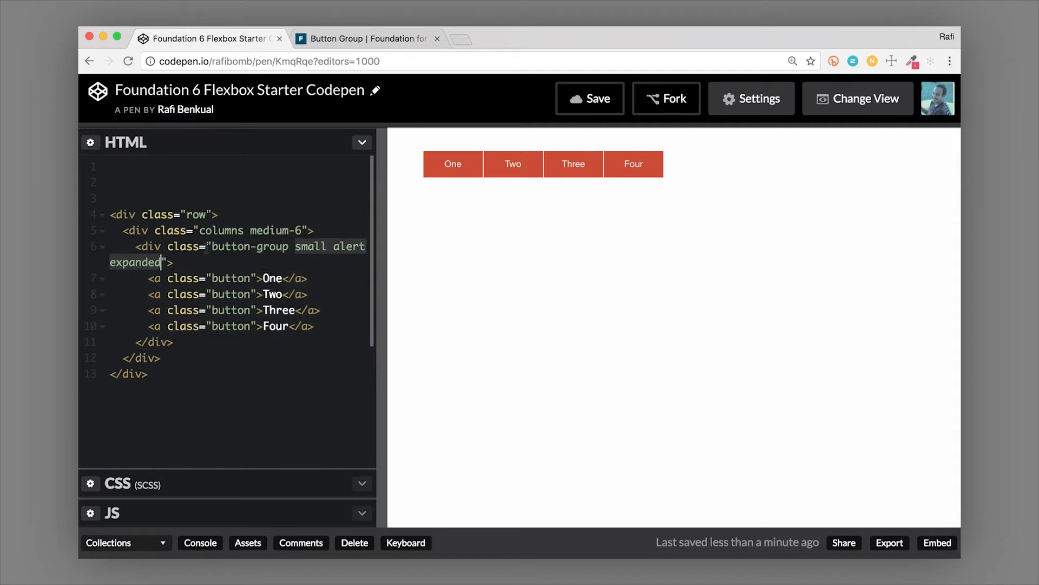
pyautogui.click(297, 247)
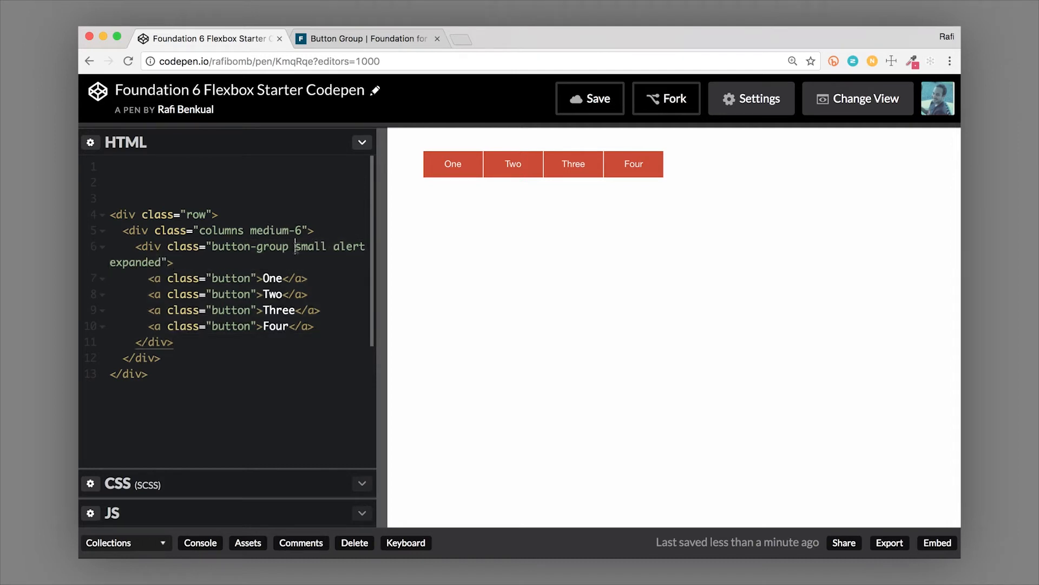
pyautogui.moveTo(164, 263); pyautogui.dragTo(111, 262)
pyautogui.press('BackSpace')
pyautogui.press('BackSpace')
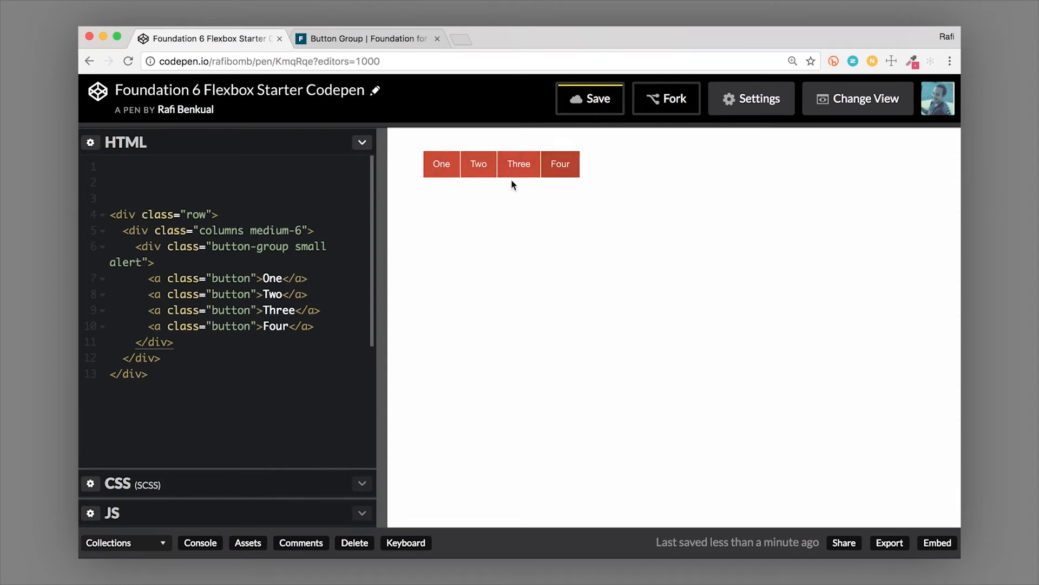
# Narrow the column from medium-6 to medium-4 and add the stacked class to the group.
pyautogui.click(302, 231)
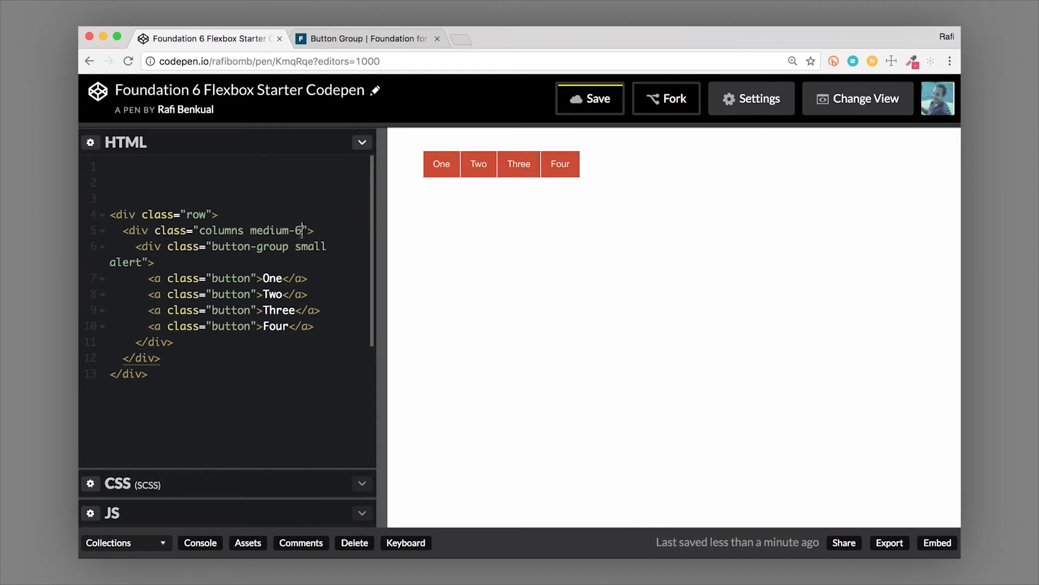
pyautogui.press('BackSpace')
pyautogui.write('4')
pyautogui.click(143, 262)
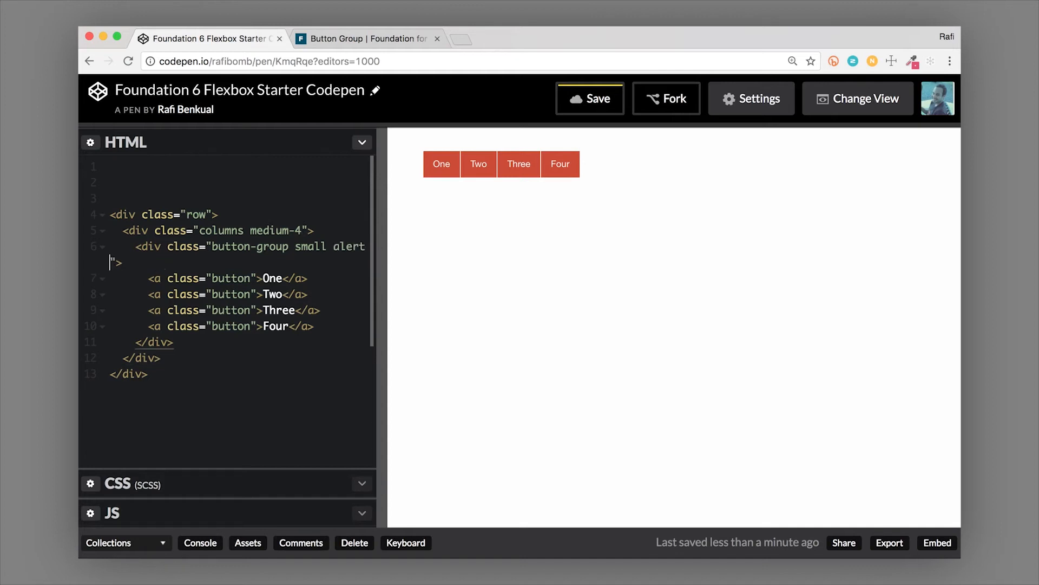
pyautogui.write('sta')
pyautogui.write('cked')
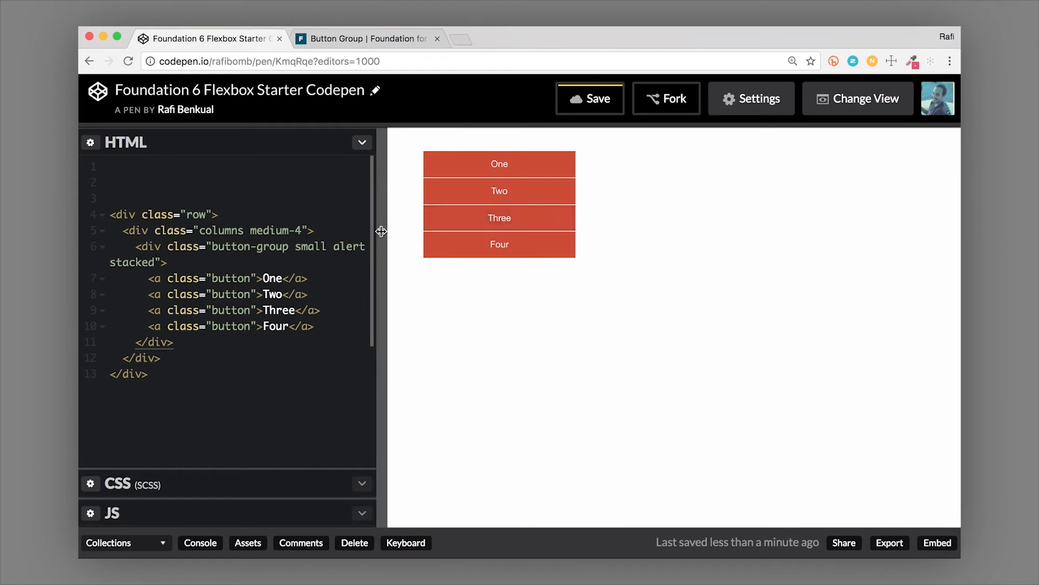
# Try a medium-3 column width, save, then revert the column to medium-4.
pyautogui.click(301, 230)
pyautogui.press('BackSpace')
pyautogui.write('3')
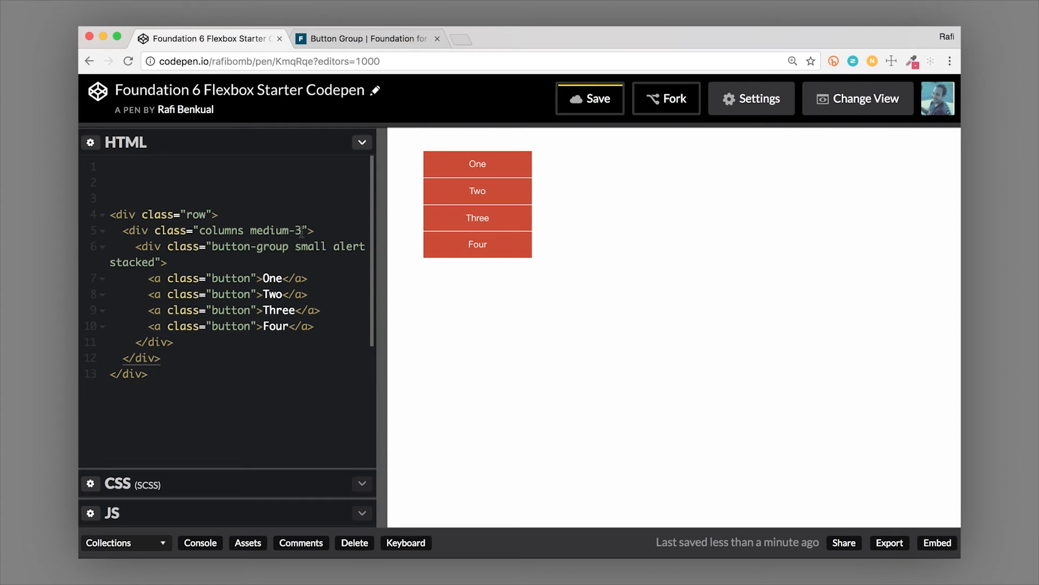
pyautogui.press('super+s')
pyautogui.press('BackSpace')
pyautogui.write('4')
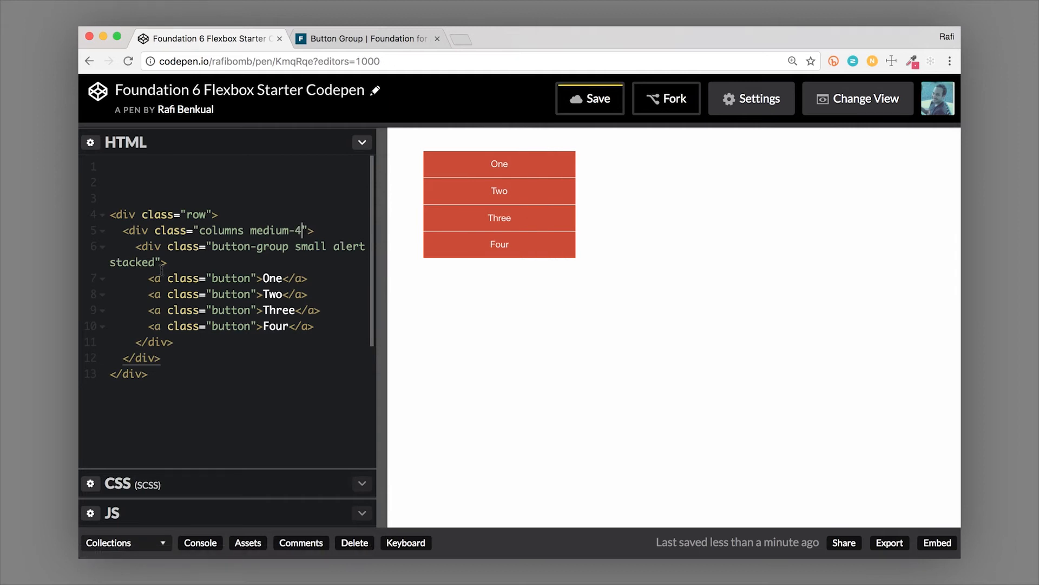
pyautogui.click(111, 261)
# Change stacked to stacked-for-small and widen the preview to test the responsive stacking.
pyautogui.press('Right')
pyautogui.press('Right')
pyautogui.press('Right')
pyautogui.press('Right')
pyautogui.press('Right')
pyautogui.press('Right')
pyautogui.press('Right')
pyautogui.write('-for-s')
pyautogui.write('mall')
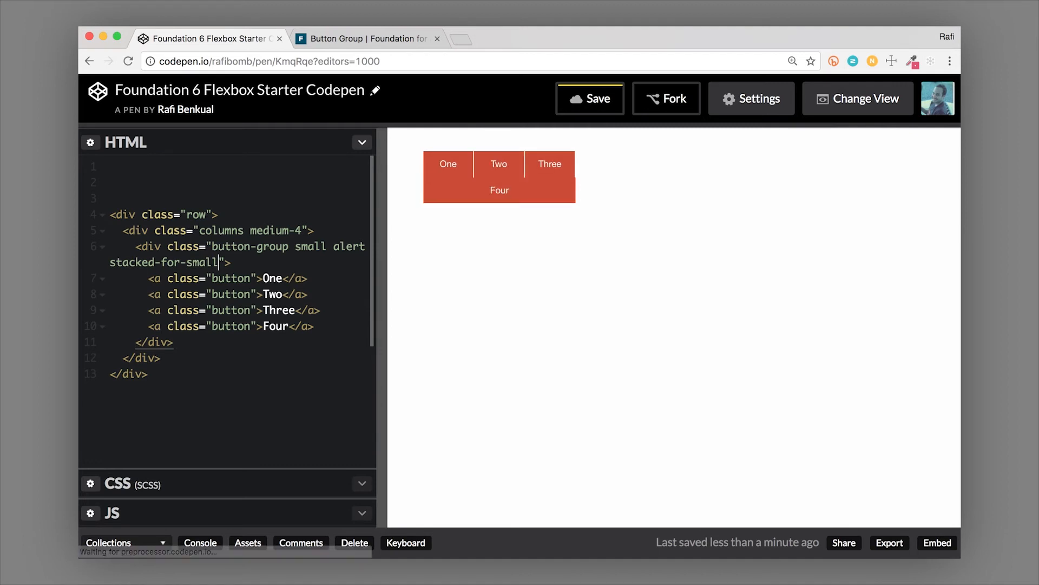
pyautogui.moveTo(382, 223)
pyautogui.mouseDown()
pyautogui.moveTo(311, 225)
pyautogui.moveTo(520, 246)
pyautogui.mouseUp()
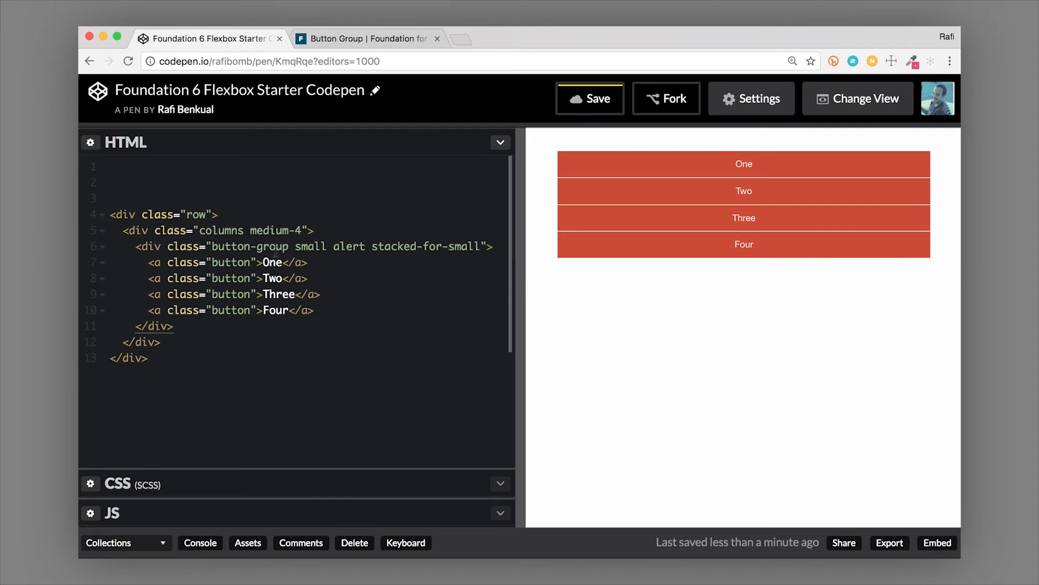
# Add small-12 before medium-4 on the column, after trying small-8, and widen the preview.
pyautogui.press('Up')
pyautogui.press('Up')
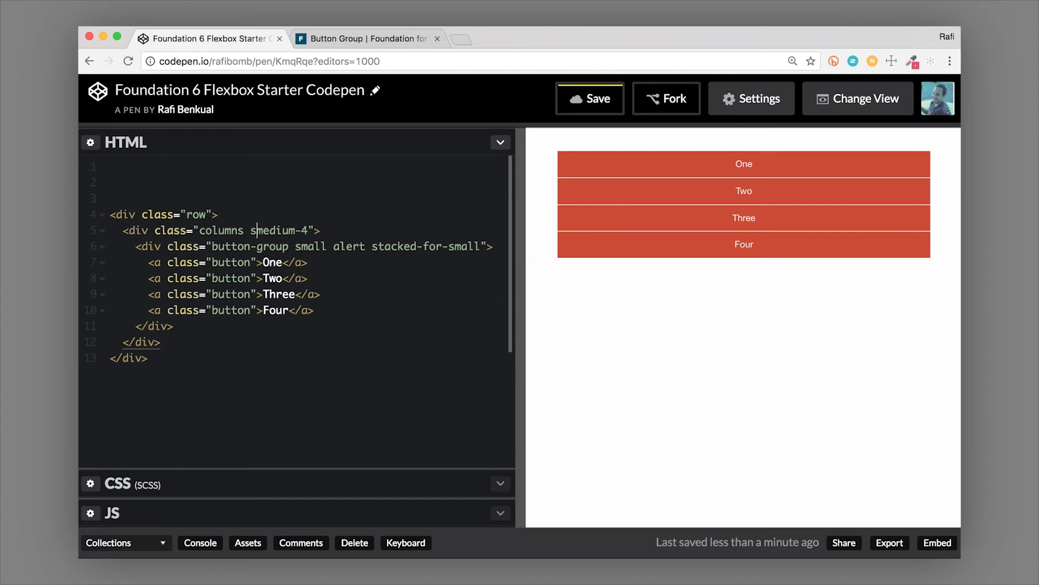
pyautogui.write('small-m')
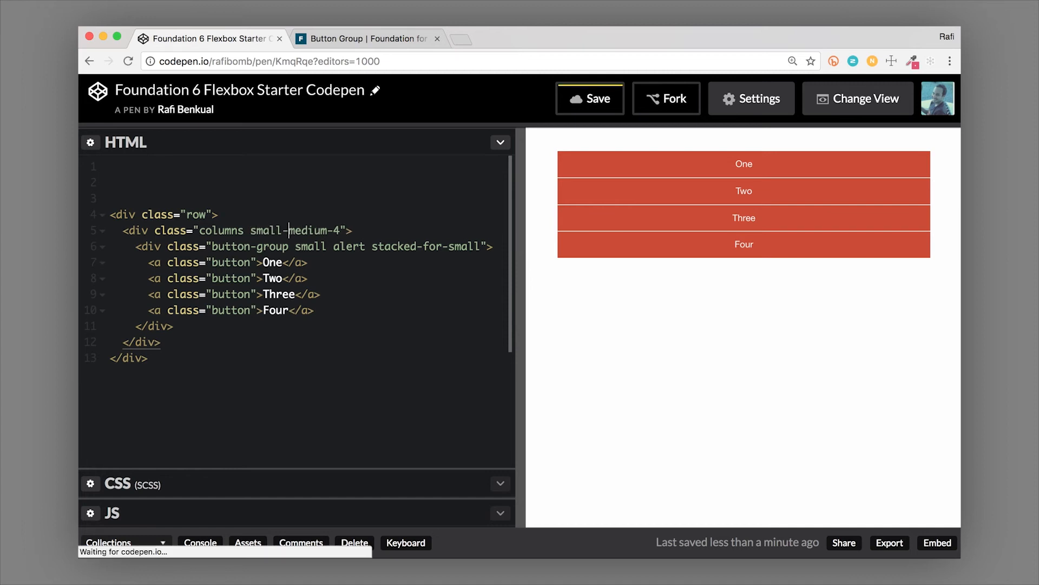
pyautogui.write('8')
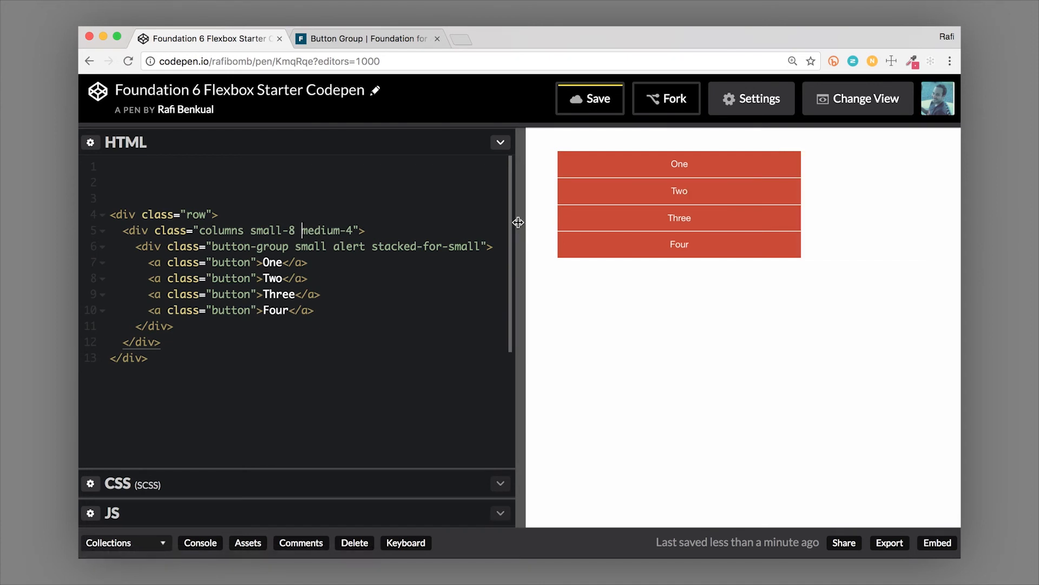
pyautogui.press('BackSpace')
pyautogui.press('BackSpace')
pyautogui.write('12')
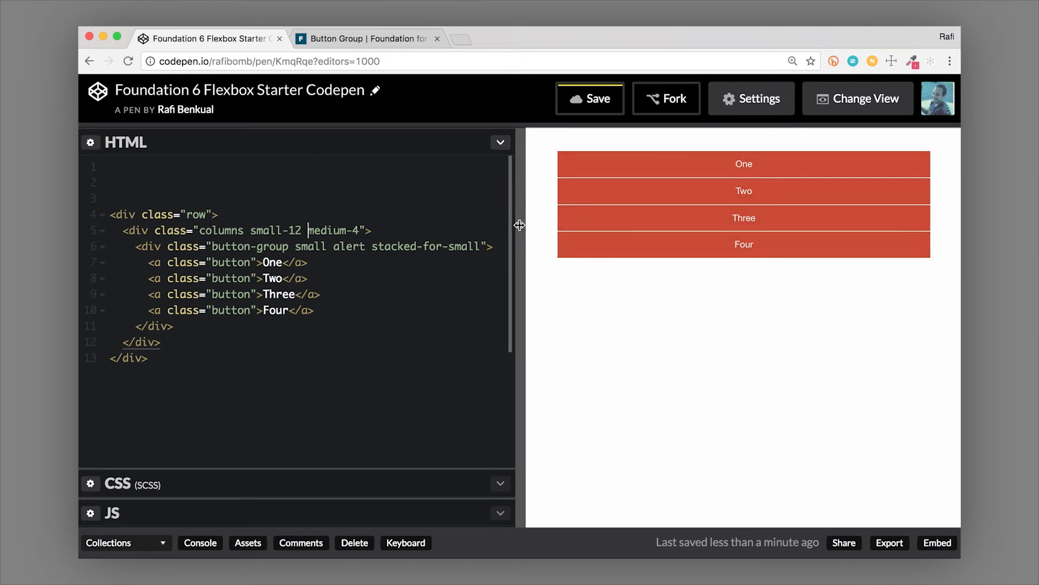
pyautogui.moveTo(520, 224); pyautogui.dragTo(345, 245)
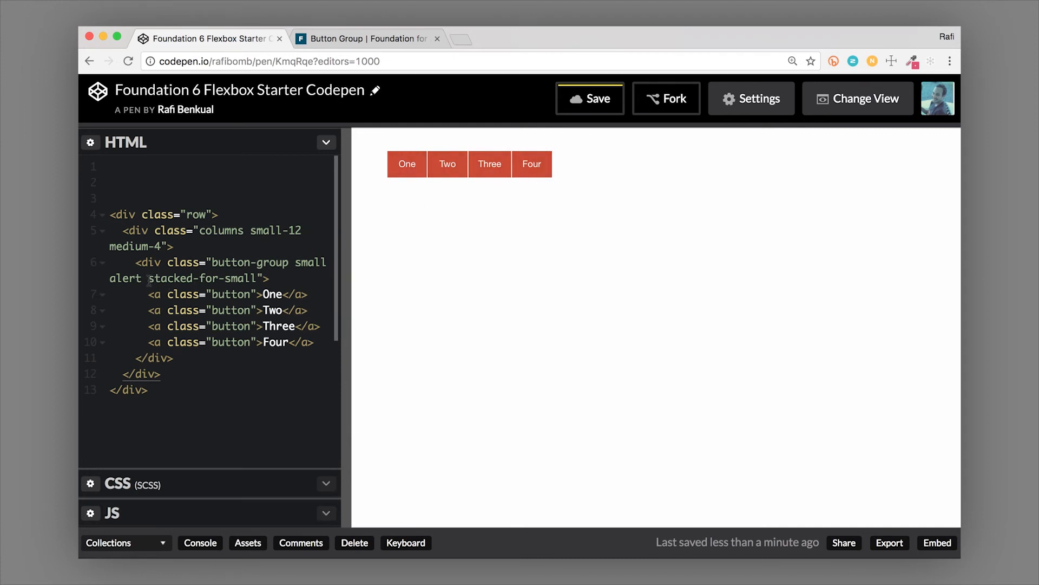
# Save the pen and pick out the button-group class on the new split button markup.
pyautogui.press('super+s')
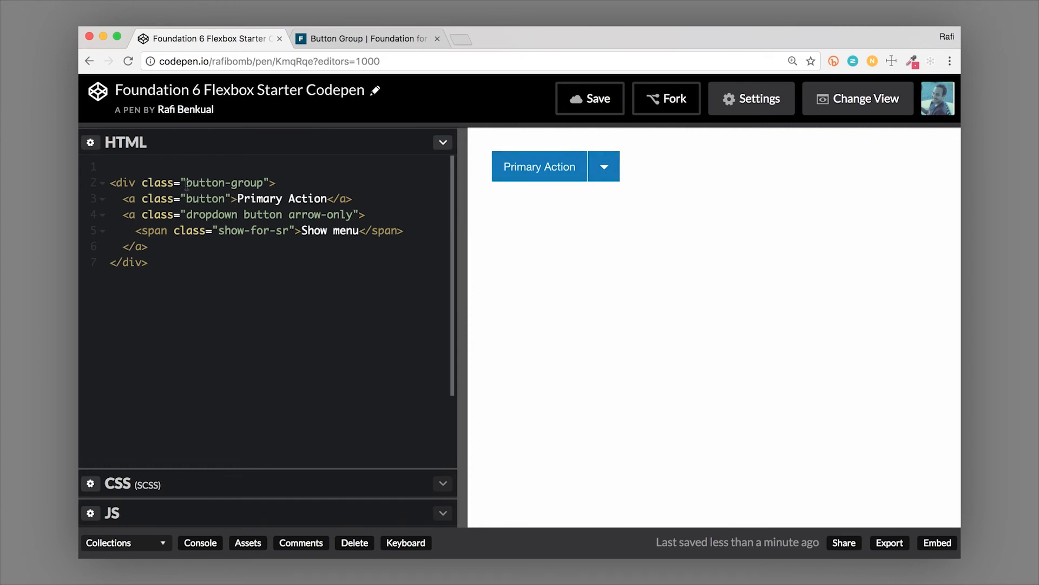
pyautogui.moveTo(186, 183); pyautogui.dragTo(267, 183)
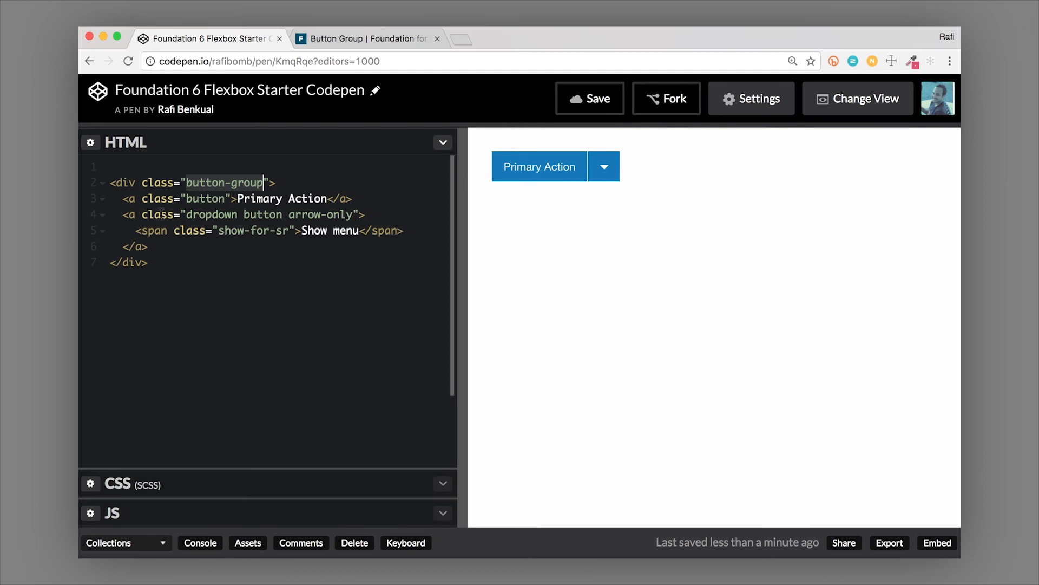
# Highlight the button and arrow-only class names on the split button's second anchor.
pyautogui.moveTo(244, 215); pyautogui.dragTo(282, 215)
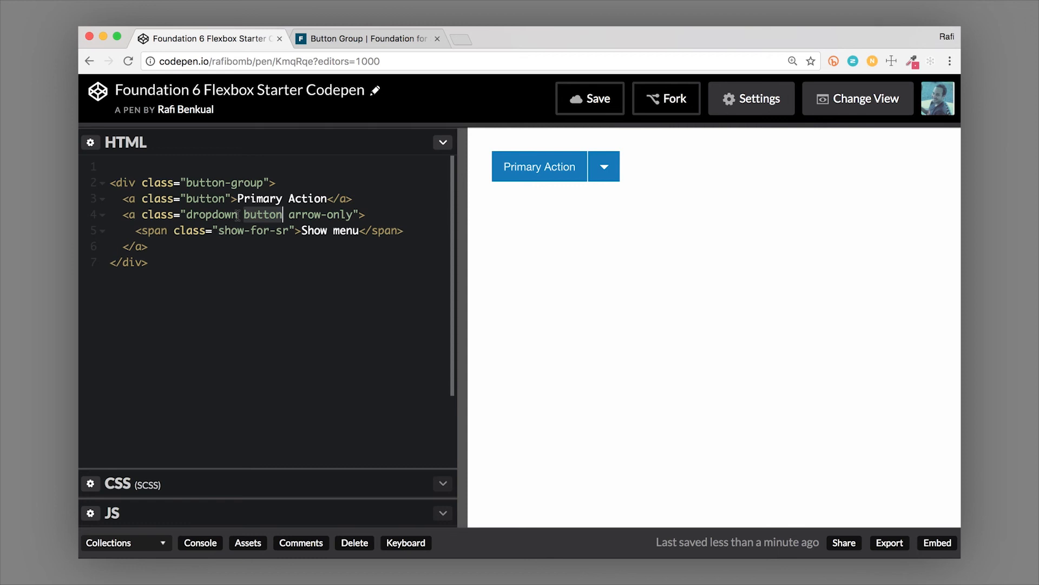
pyautogui.click(239, 214)
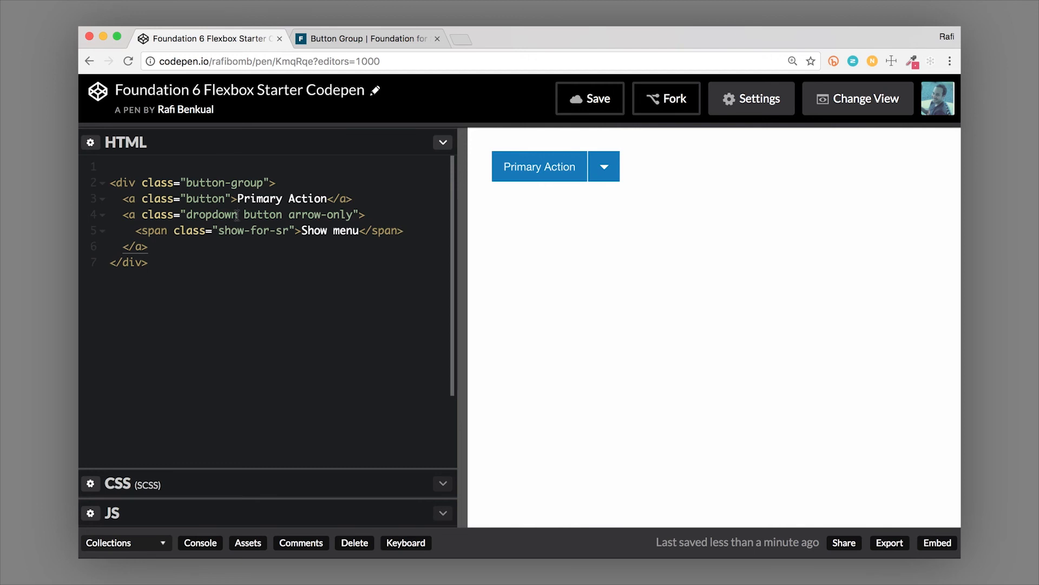
pyautogui.doubleClick(305, 215)
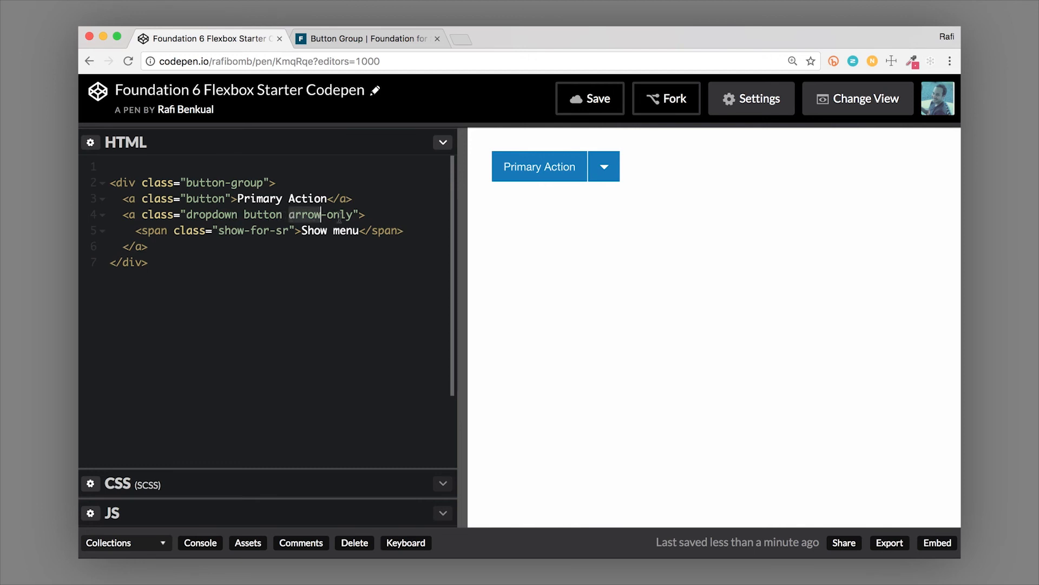
pyautogui.moveTo(324, 214); pyautogui.dragTo(354, 213)
# Delete the dropdown class from the second anchor's class attribute.
pyautogui.hotkey('alt', 'Left')
pyautogui.hotkey('alt', 'Left')
pyautogui.hotkey('alt', 'Left')
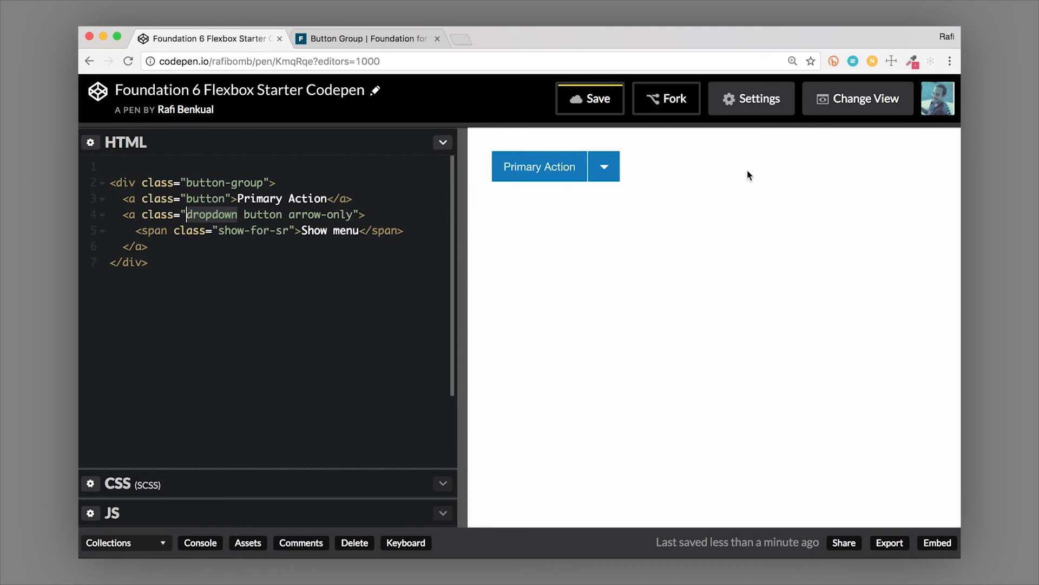
pyautogui.hotkey('ctrl', 'Delete')
# Insert <i class="fa fa-cogs" aria-hidden="true"></i> after the screen-reader span in the second button.
pyautogui.press('Delete')
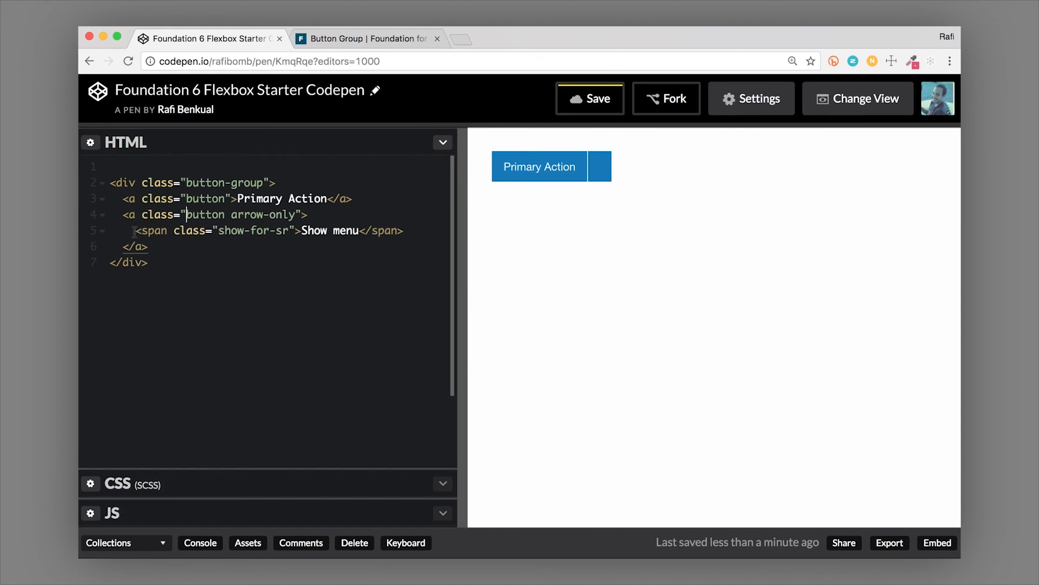
pyautogui.click(414, 233)
pyautogui.press('Return')
pyautogui.write('<i class="fa fa-cogs" aria-hidden="true"></i>')
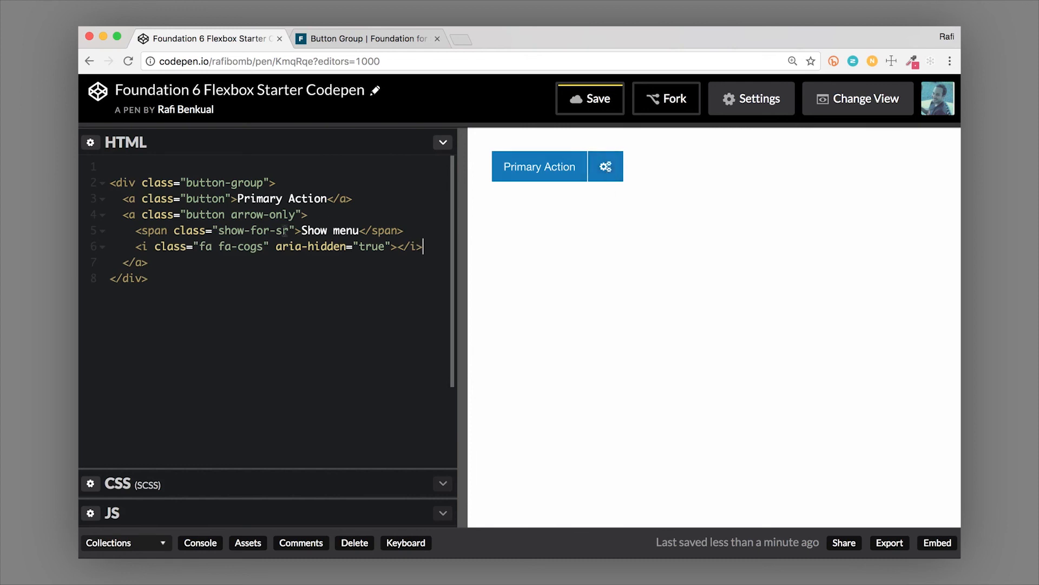
pyautogui.click(303, 214)
# Save the pen and select the Show menu screen-reader label to replace it with Open settings.
pyautogui.press('super+s')
pyautogui.moveTo(302, 230); pyautogui.dragTo(360, 231)
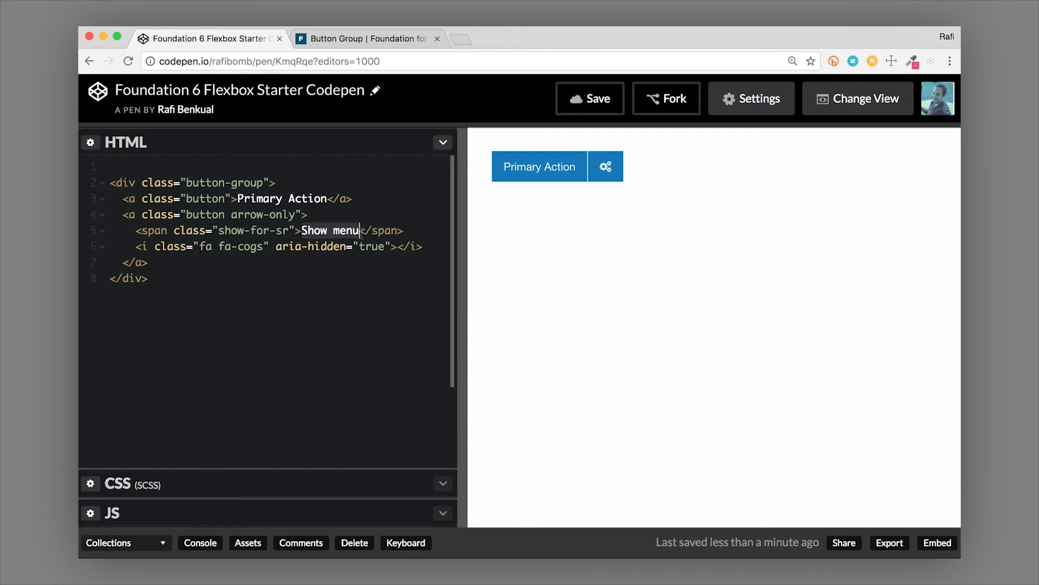
pyautogui.press('Left')
pyautogui.doubleClick(315, 230)
pyautogui.moveTo(302, 230); pyautogui.dragTo(358, 230)
pyautogui.write('Open ')
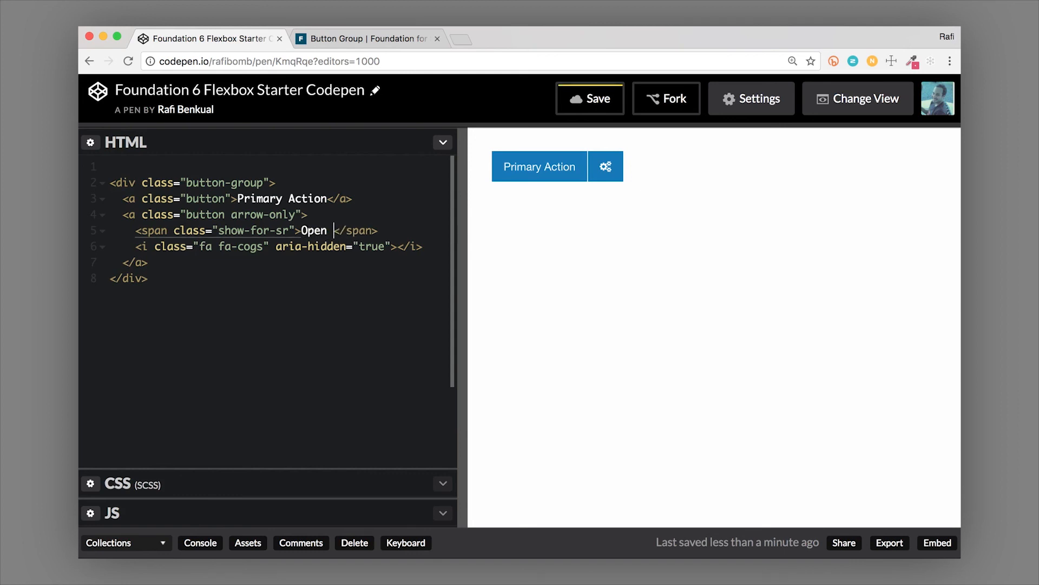
pyautogui.write('settings')
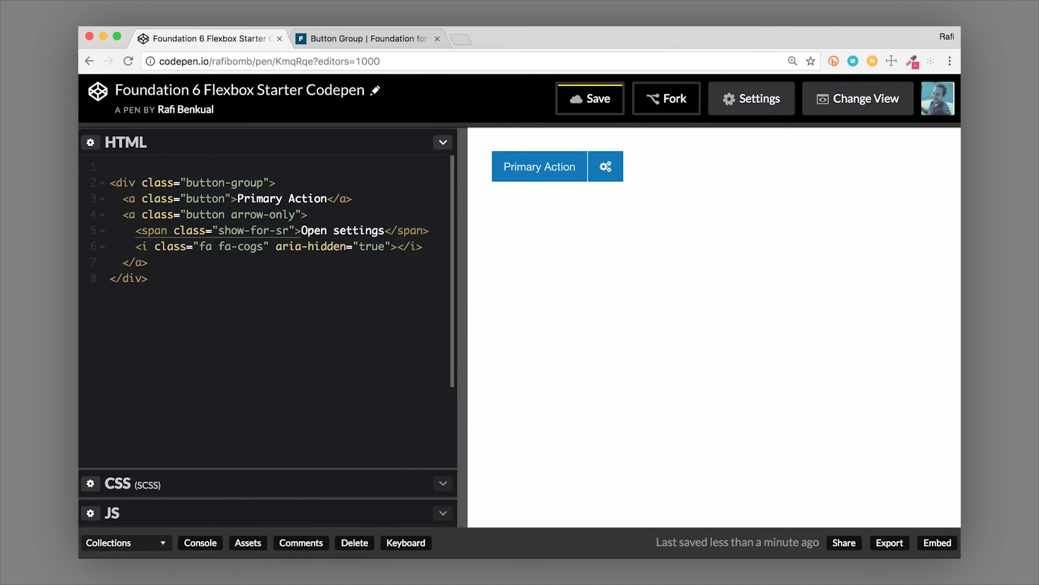